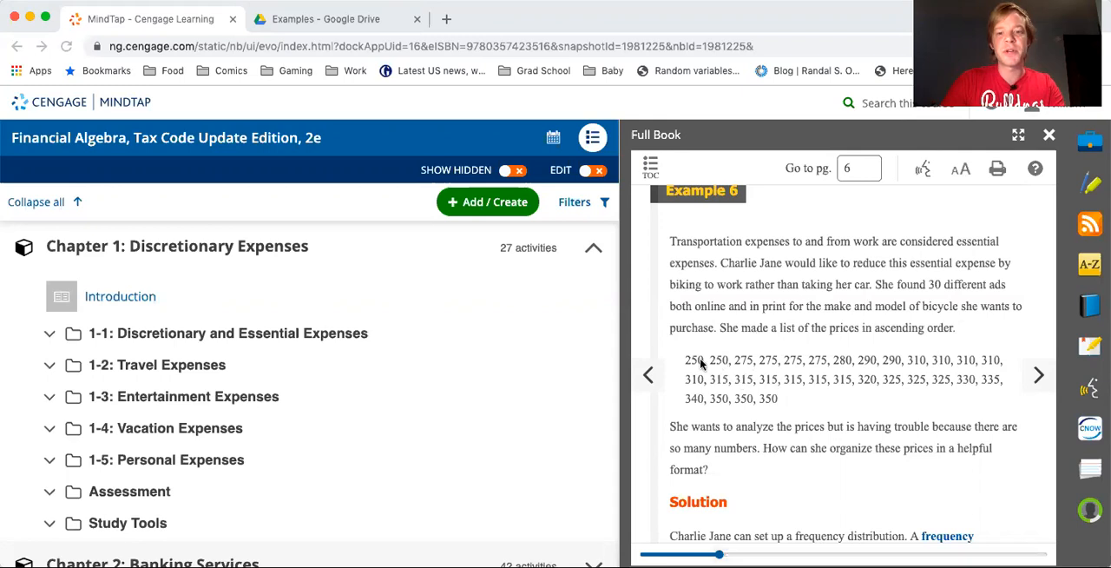
# Create a new Google Sheets spreadsheet in the shared Examples folder on Google Drive, accepting the folder's sharing permissions
pyautogui.click(331, 26)
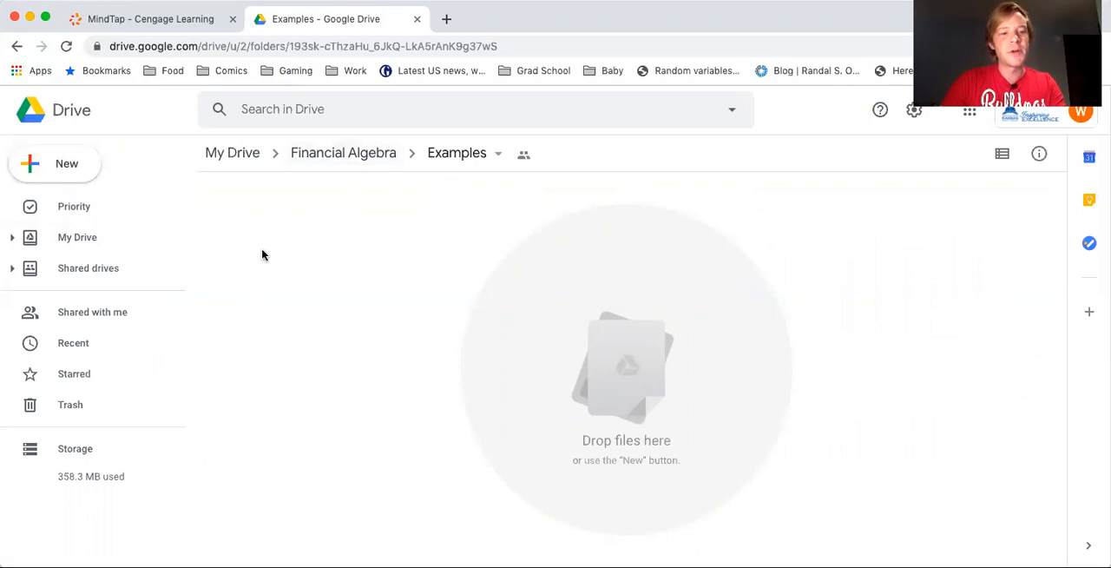
pyautogui.click(61, 173)
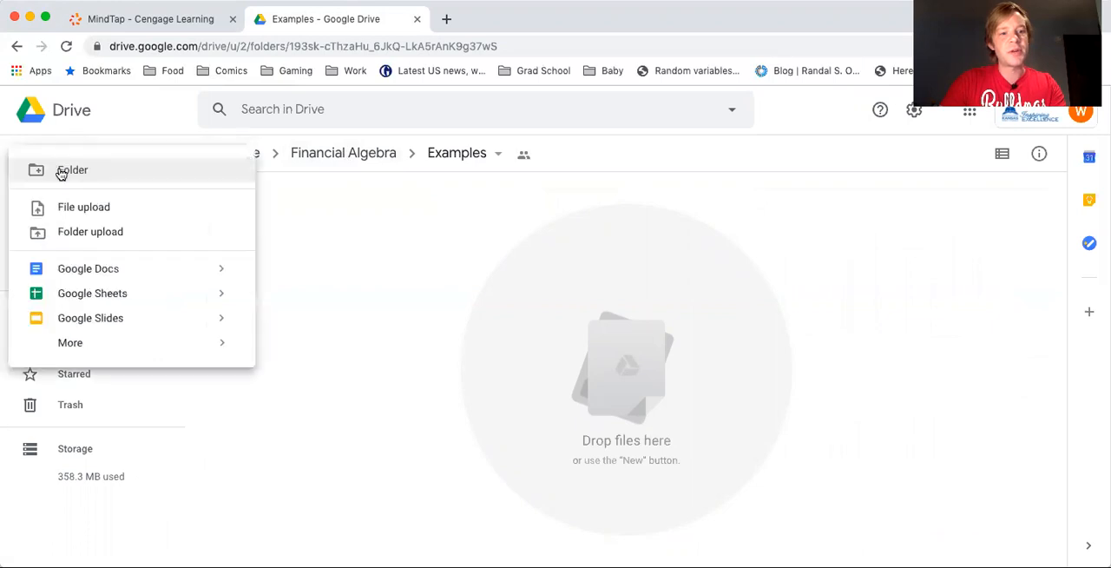
pyautogui.click(134, 295)
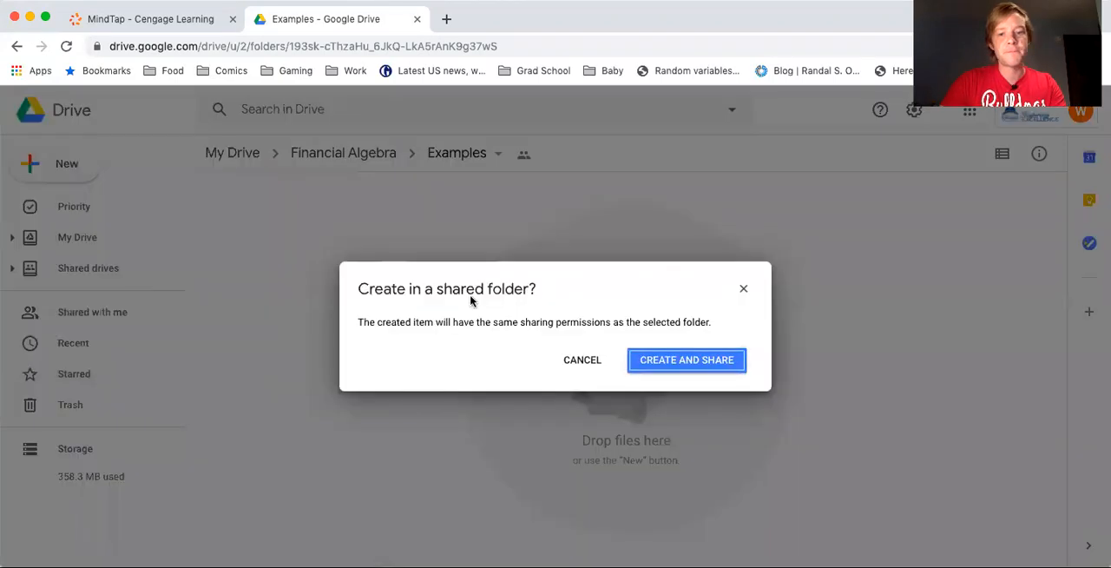
pyautogui.click(631, 369)
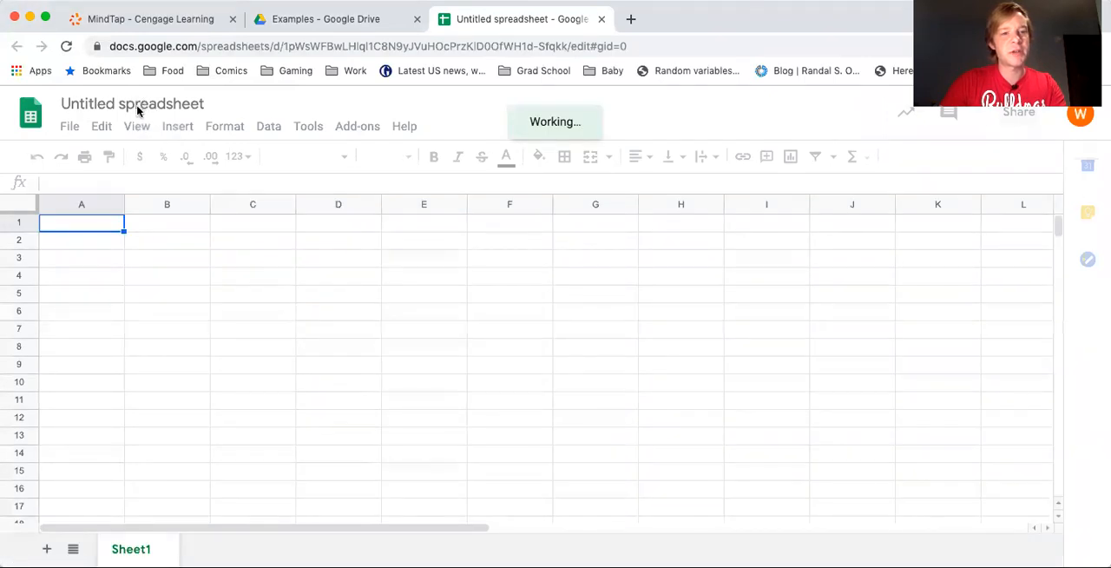
# Rename the untitled spreadsheet as "Example 6"
pyautogui.click(205, 104)
pyautogui.click(206, 103)
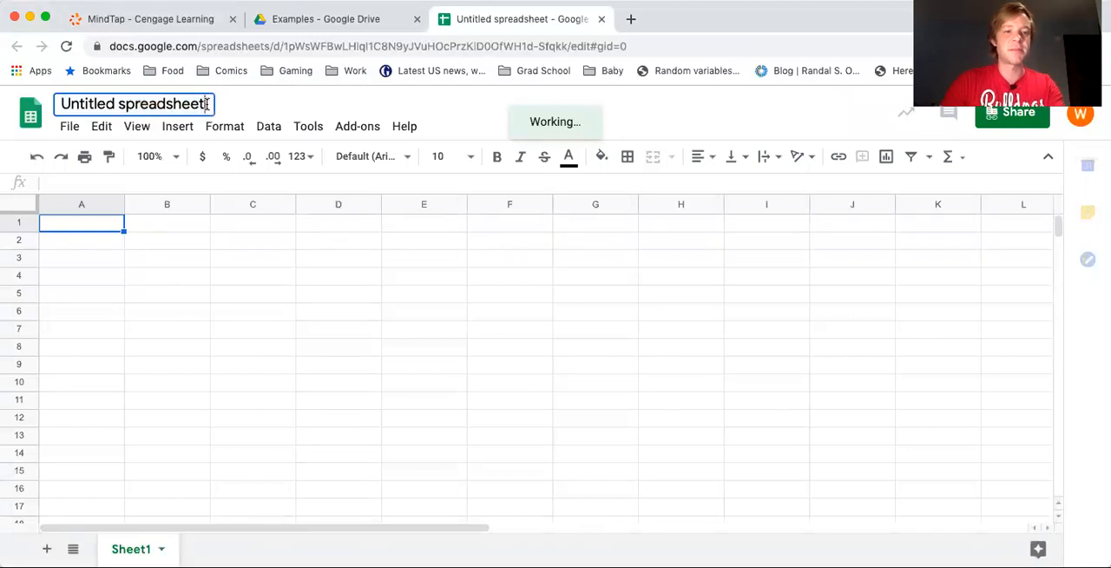
pyautogui.tripleClick(211, 105)
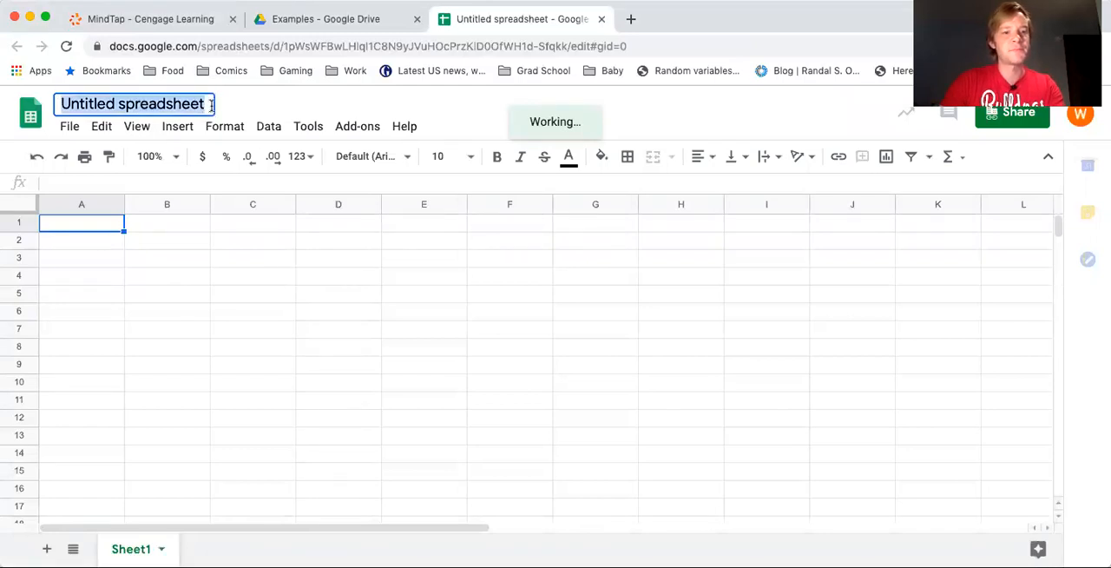
pyautogui.write('Examp')
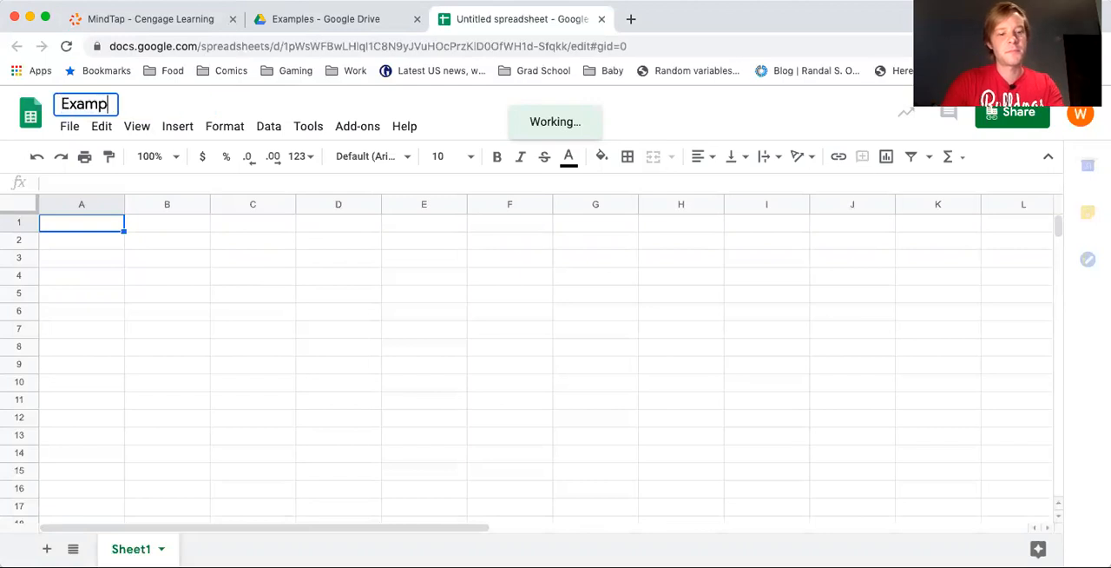
pyautogui.write('le 6')
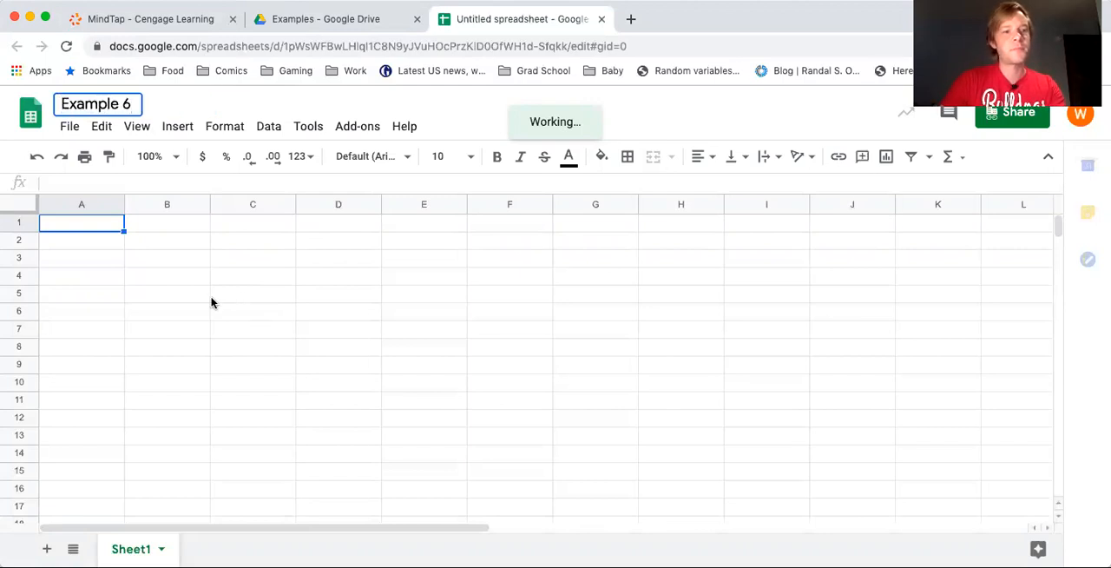
pyautogui.click(212, 298)
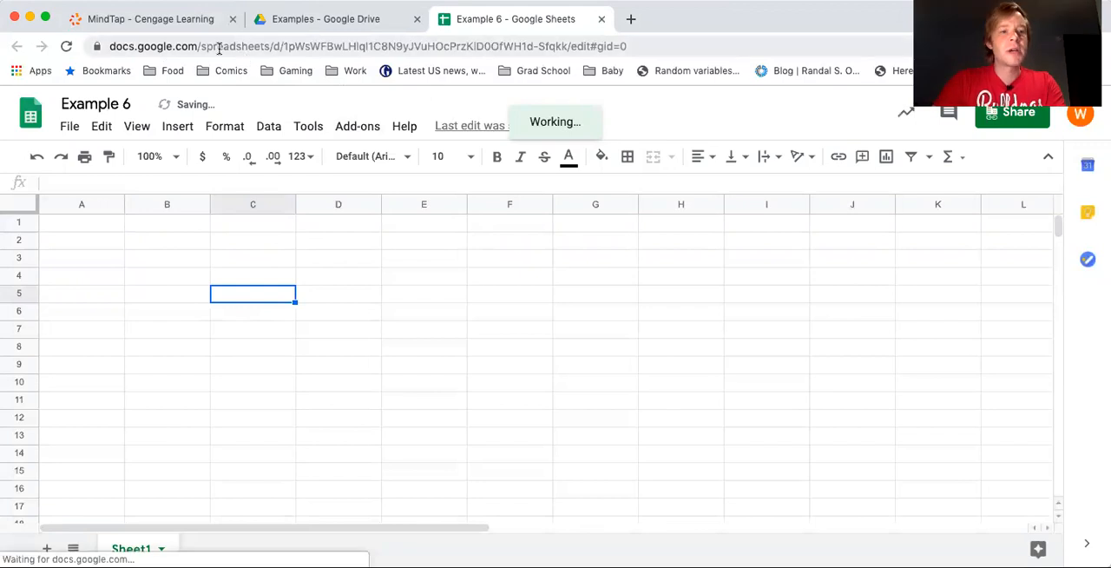
# Check the textbook's Example 6, then enter the column headers "Price" in A1 and "Number" in B1 of the spreadsheet
pyautogui.click(160, 23)
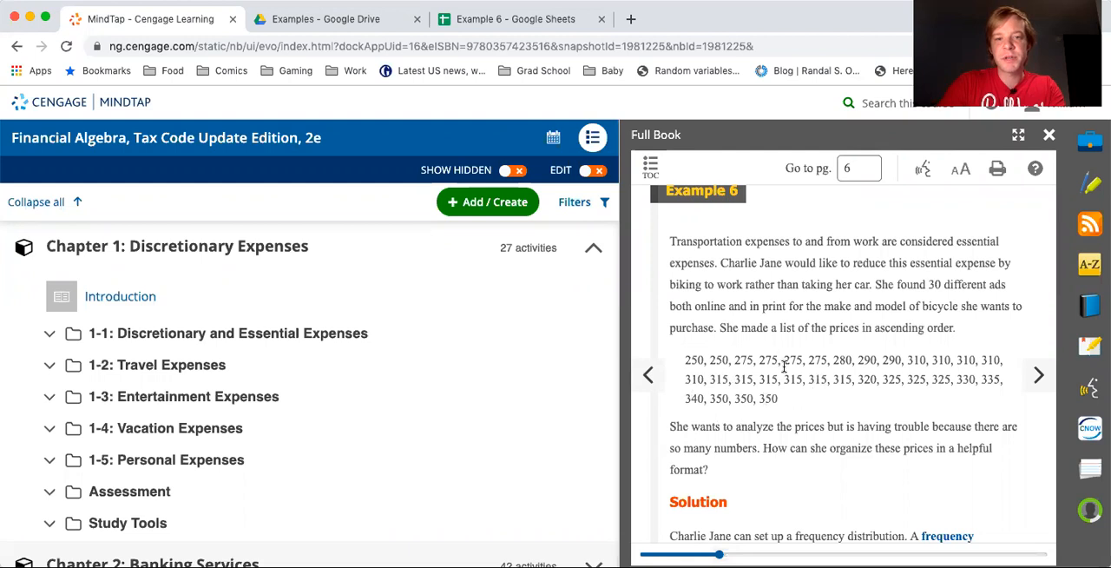
pyautogui.click(522, 19)
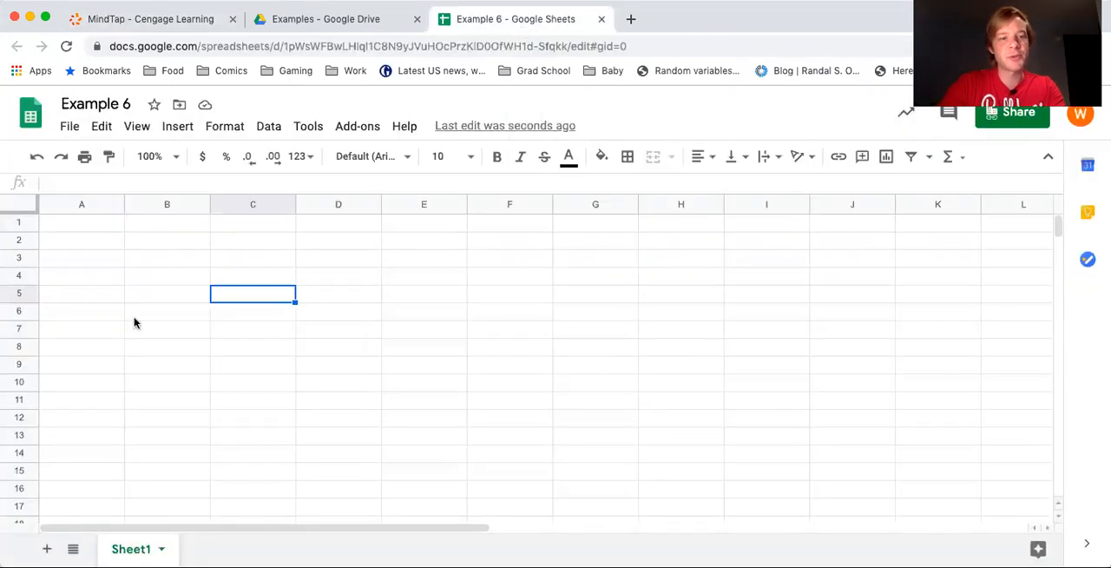
pyautogui.click(96, 228)
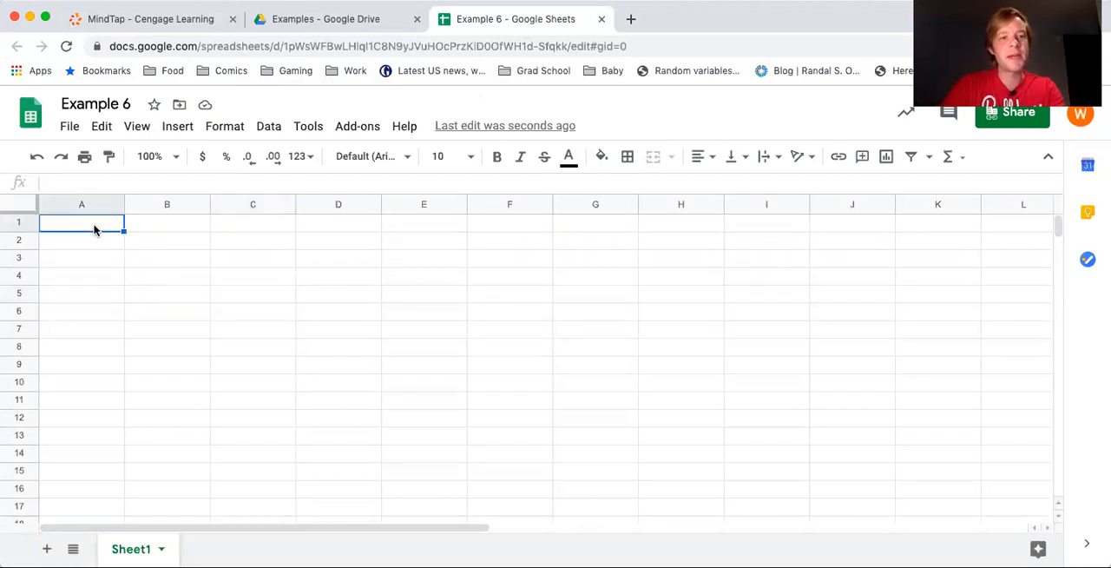
pyautogui.write('Price')
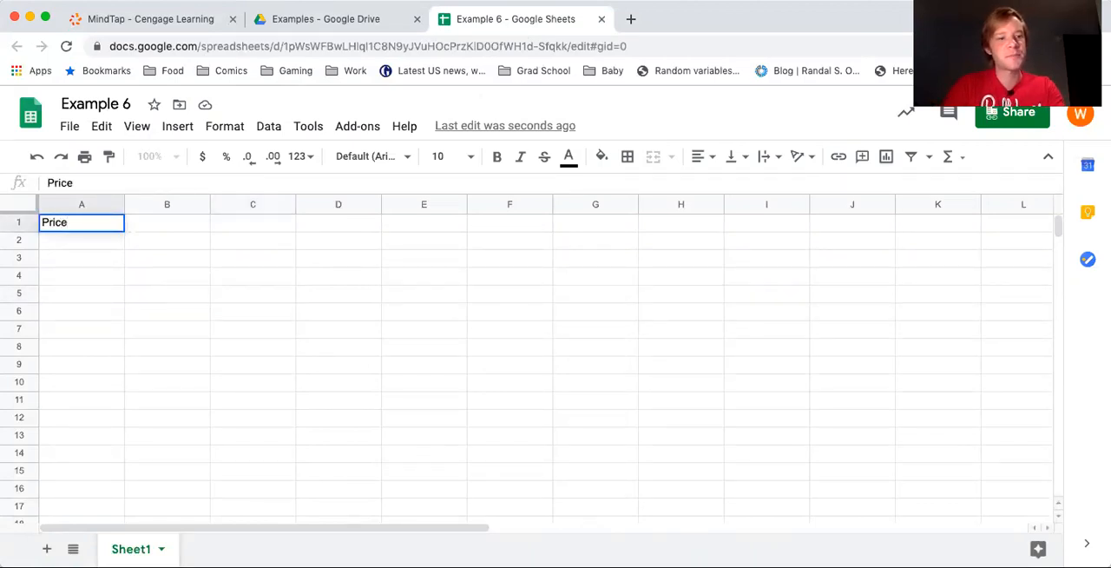
pyautogui.press('Tab')
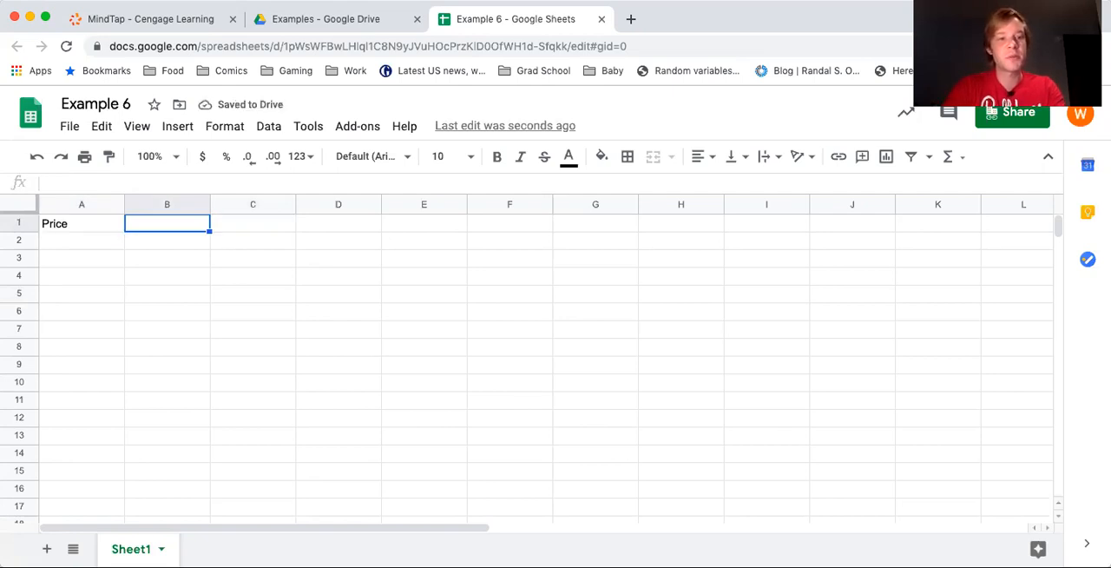
pyautogui.write('N')
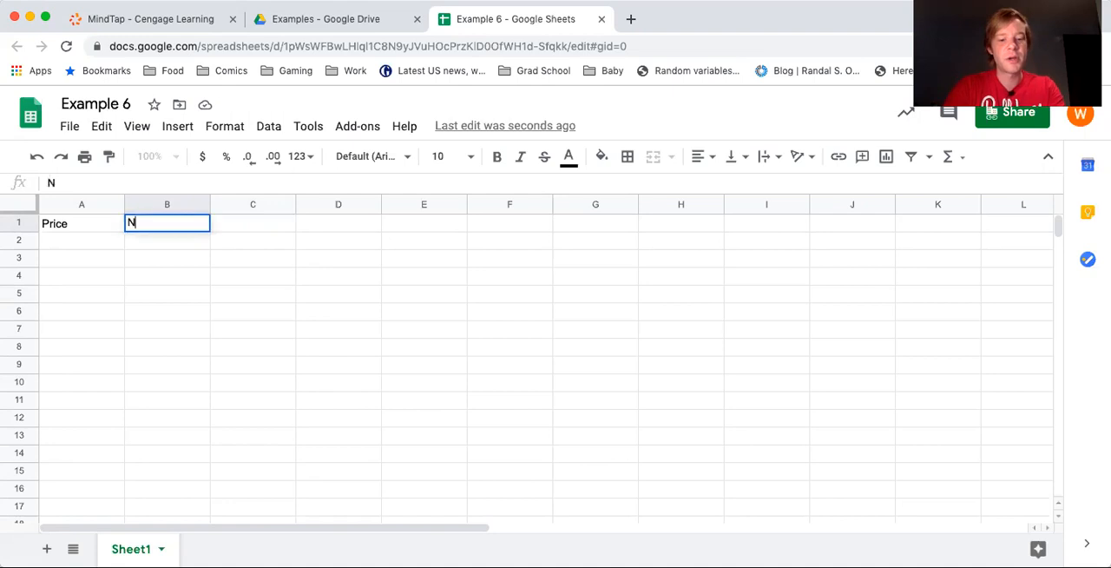
pyautogui.write('umber')
pyautogui.press('Return')
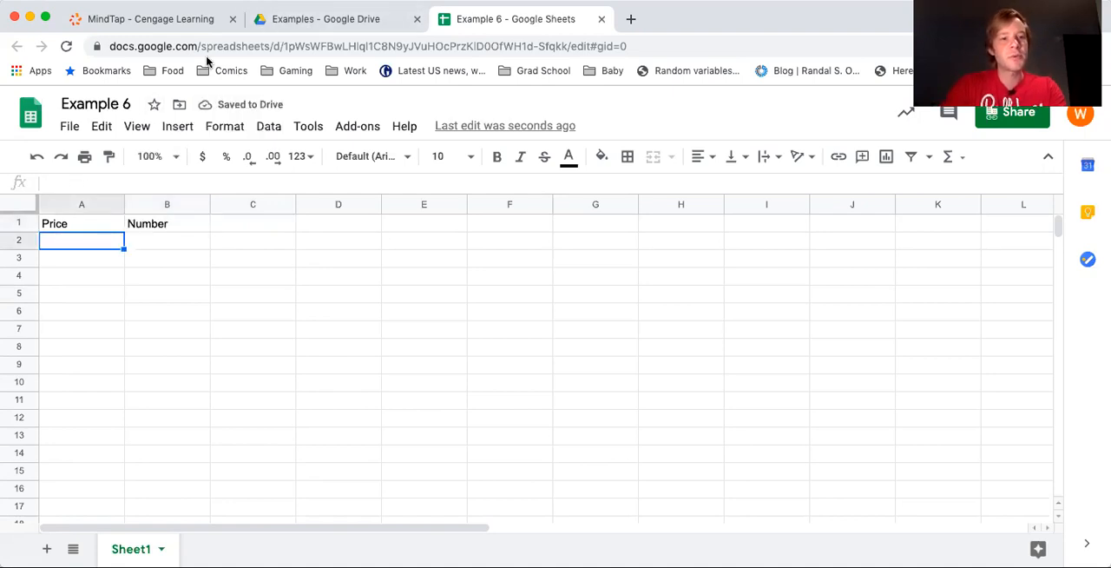
# Reorder the browser tabs so the spreadsheet sits next to the MindTap textbook, and switch to the textbook's price list
pyautogui.click(290, 28)
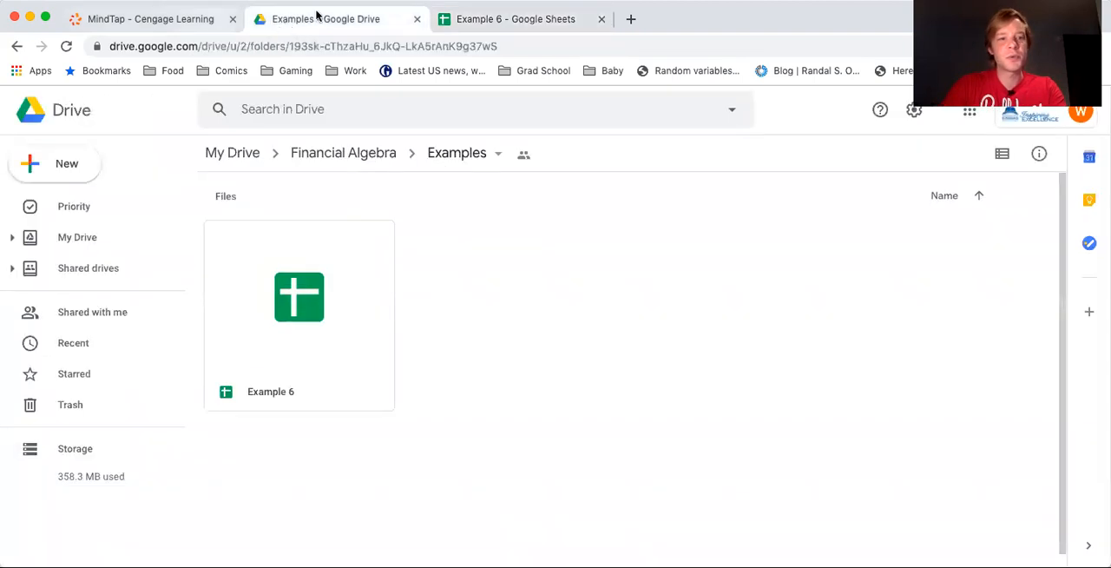
pyautogui.moveTo(322, 19); pyautogui.dragTo(496, 14)
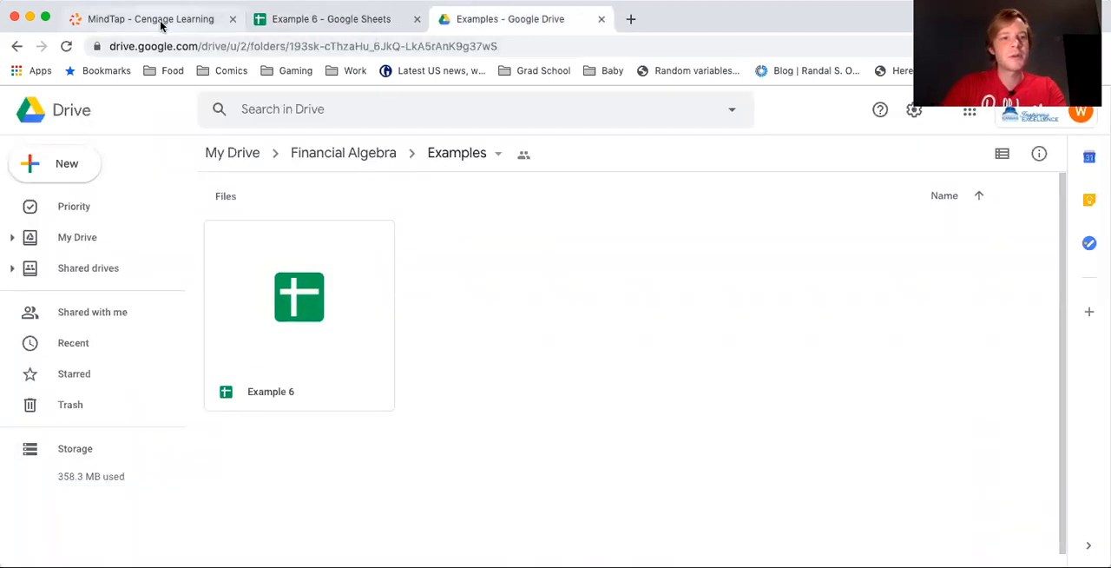
pyautogui.click(168, 32)
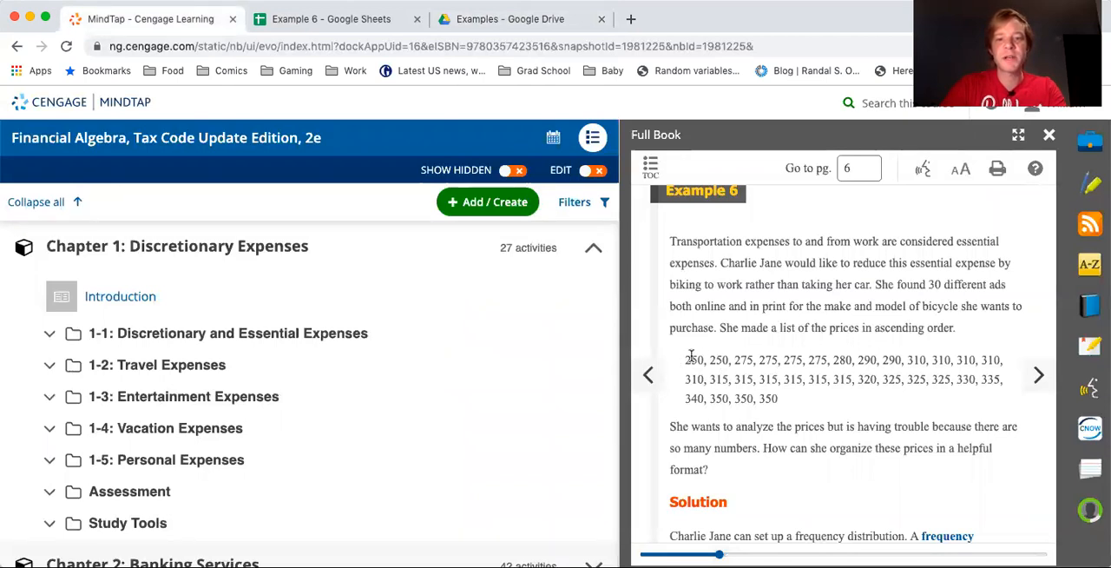
# Switch to the Example 6 spreadsheet and enter price 250 with number 2 in row 2
pyautogui.click(288, 19)
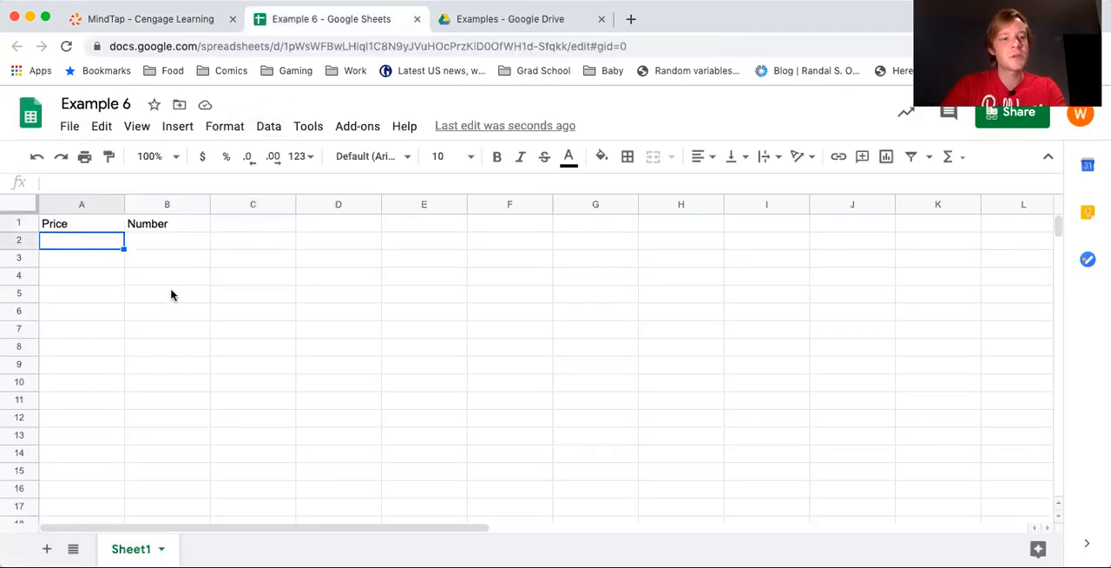
pyautogui.write('250')
pyautogui.press('Tab')
pyautogui.write('2')
pyautogui.press('Return')
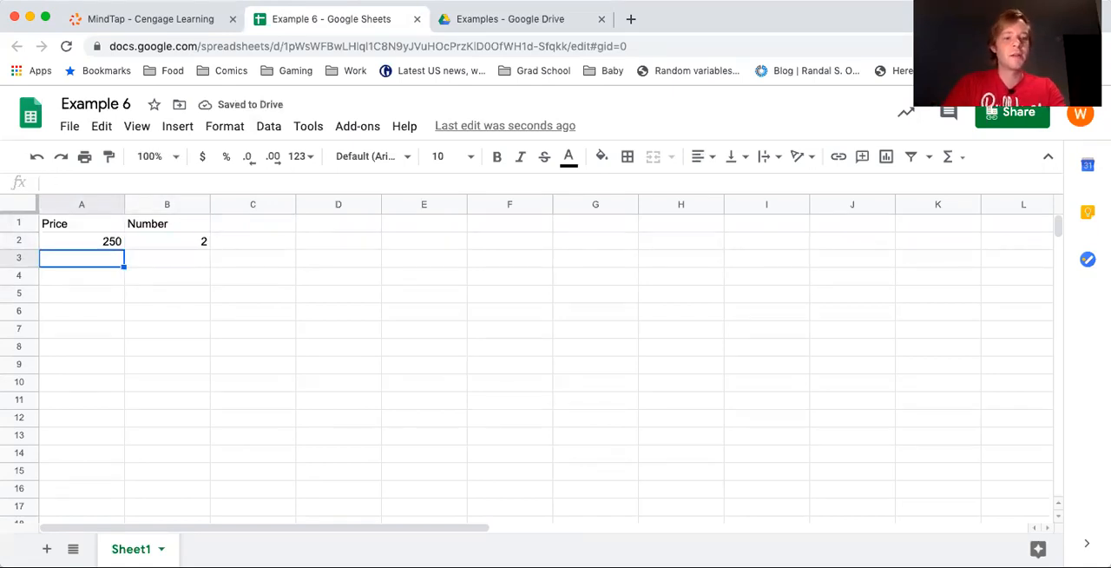
pyautogui.press('Right')
pyautogui.press('Right')
pyautogui.press('Right')
pyautogui.press('Right')
pyautogui.press('Right')
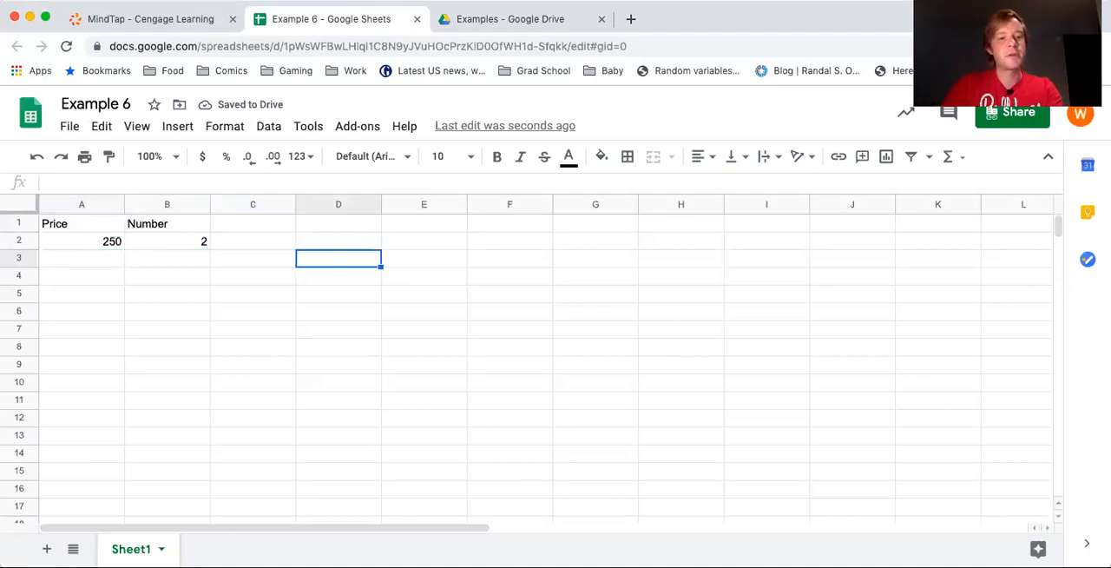
pyautogui.press('Right')
pyautogui.press('Right')
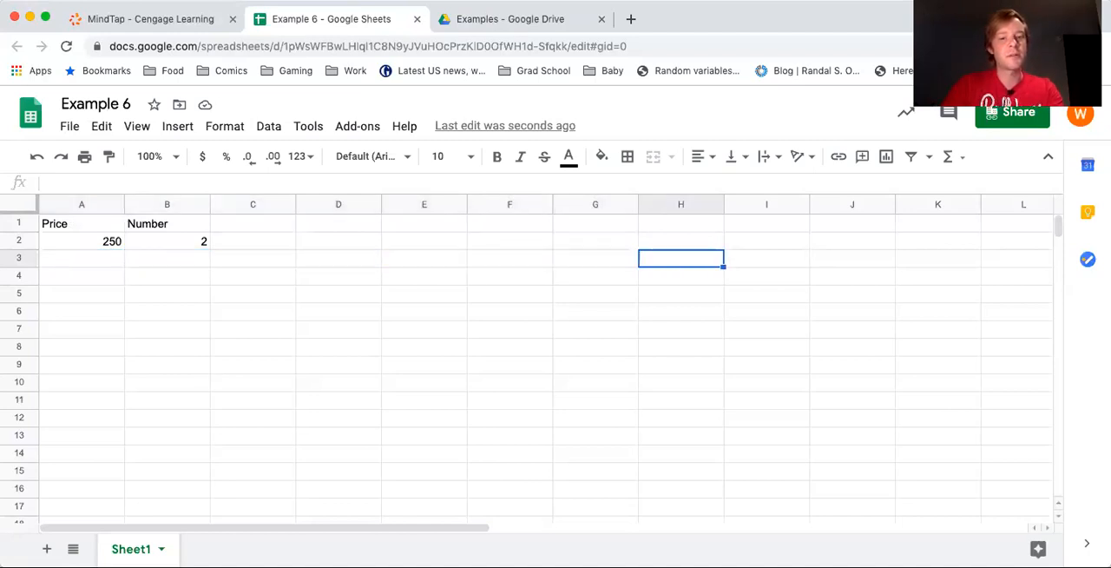
pyautogui.press('Return')
pyautogui.press('Return')
pyautogui.press('Return')
pyautogui.press('Return')
pyautogui.press('Return')
pyautogui.press('Return')
pyautogui.press('Up')
pyautogui.press('Up')
pyautogui.press('Right')
pyautogui.press('Left')
pyautogui.press('Up')
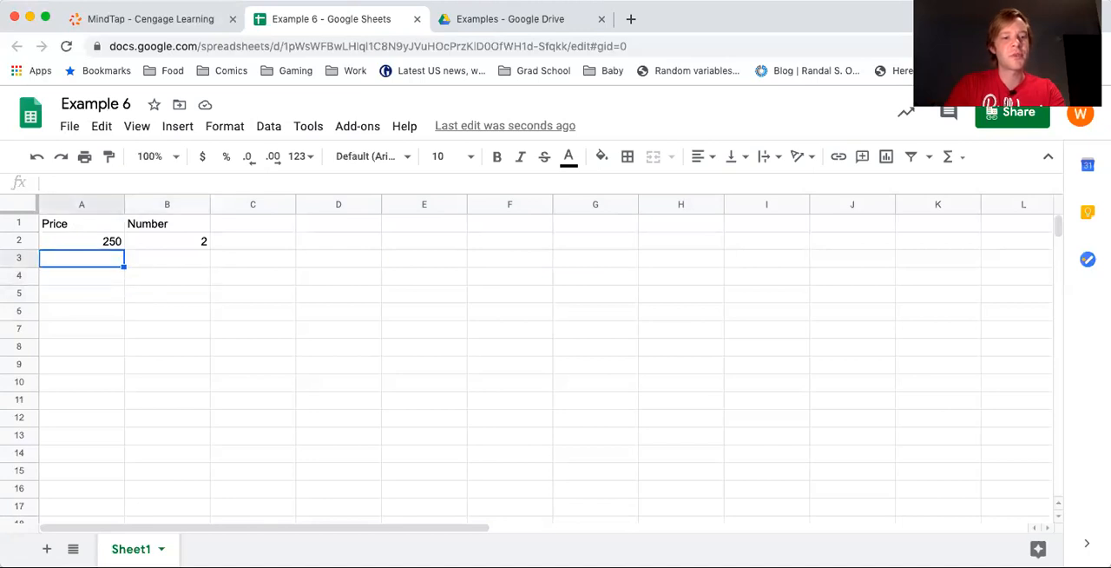
# Count the 275 prices in the textbook list and enter price 275 with number 4 in row 3 of the spreadsheet
pyautogui.click(153, 19)
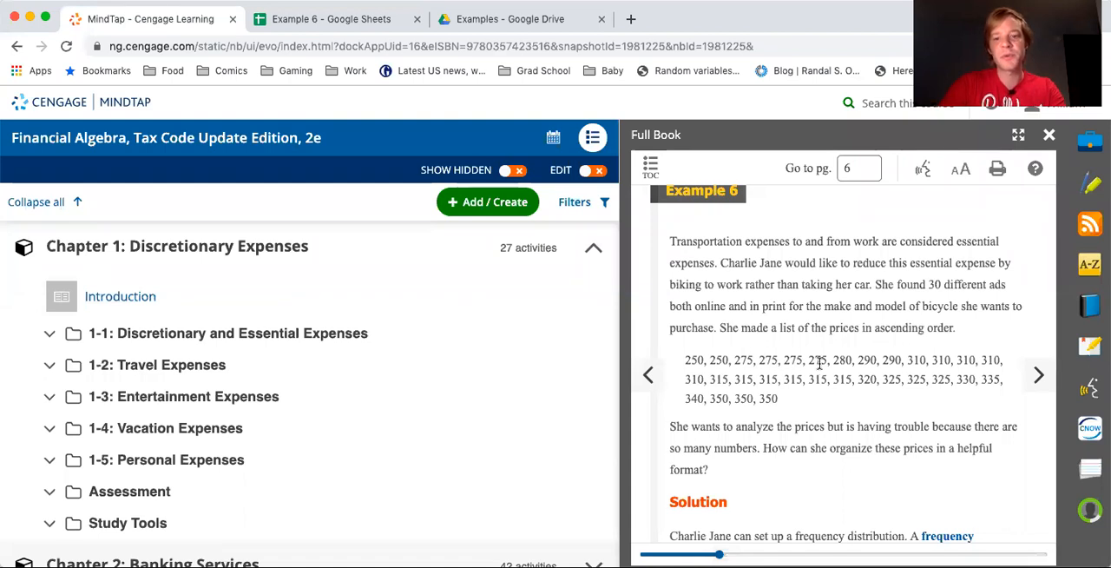
pyautogui.click(453, 21)
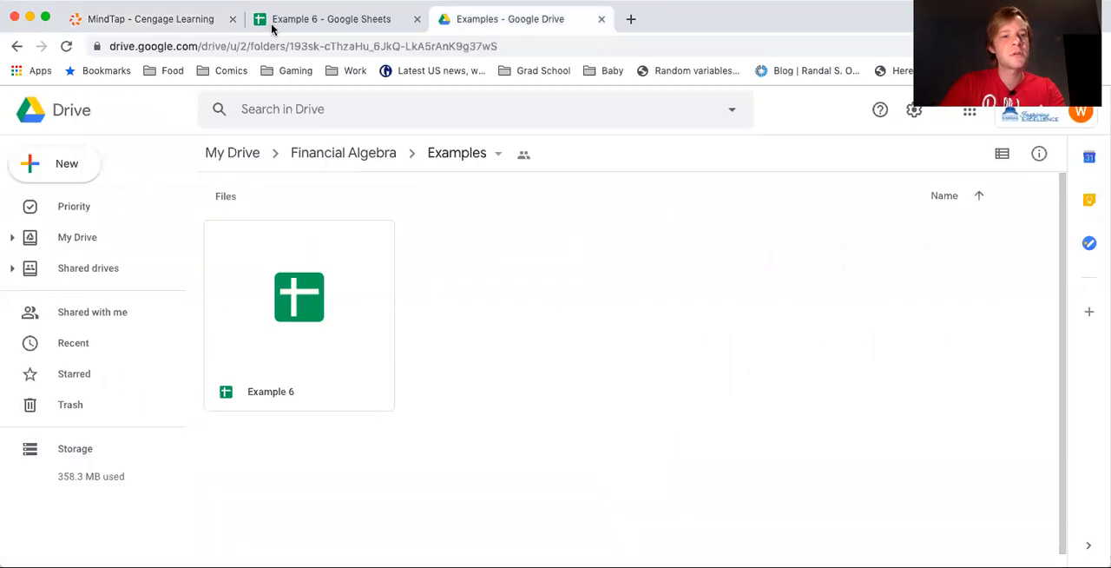
pyautogui.click(326, 24)
pyautogui.write('275')
pyautogui.press('Tab')
pyautogui.write('4')
pyautogui.press('Return')
# Look up the next price in the textbook list and enter 280 with number 1 in row 4 of the spreadsheet
pyautogui.click(139, 19)
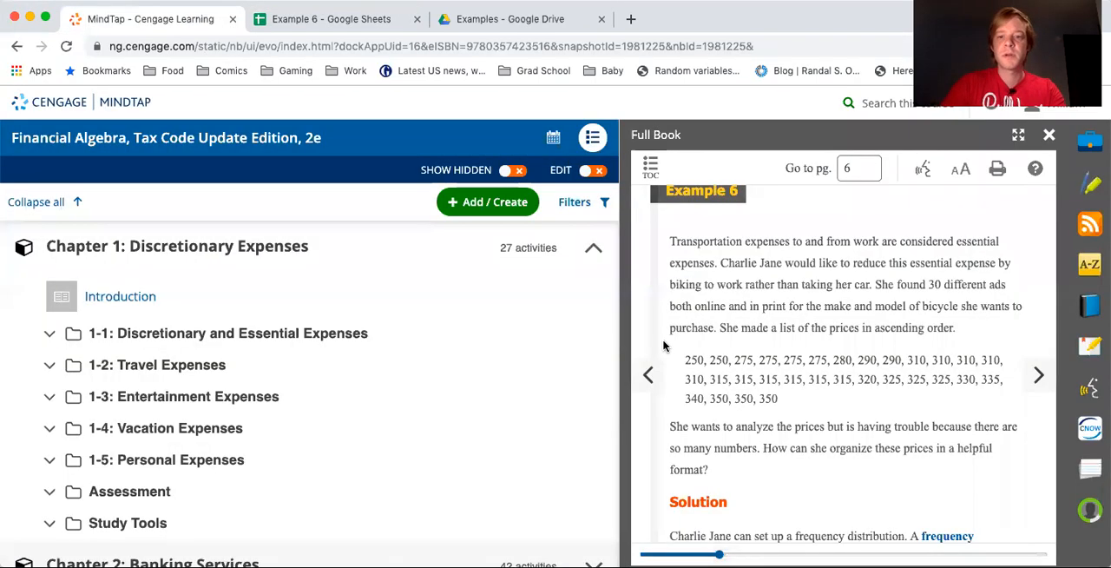
pyautogui.click(338, 21)
pyautogui.write('280')
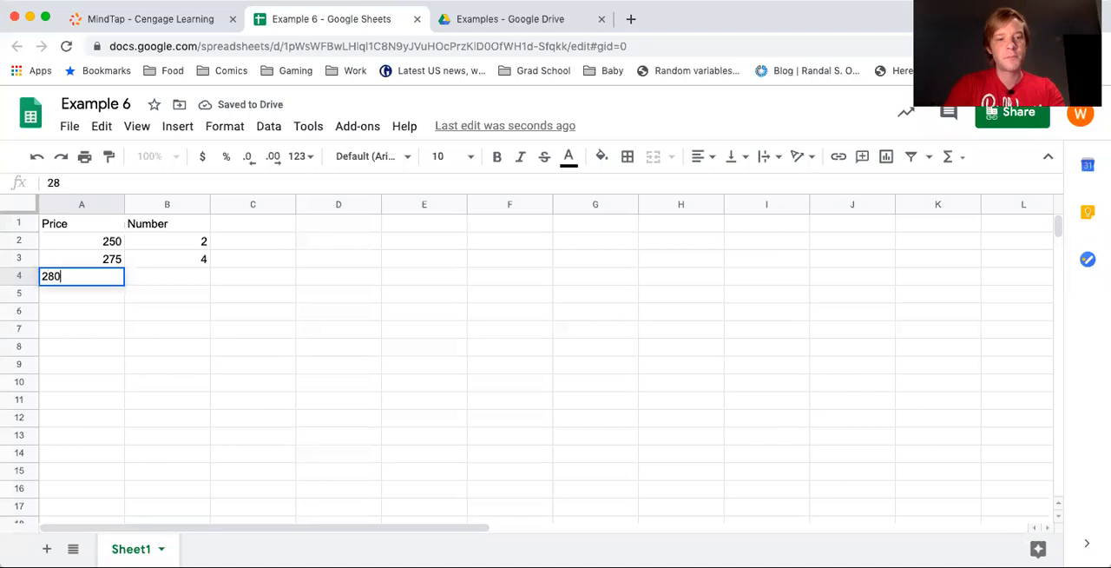
pyautogui.press('Tab')
pyautogui.write('1')
pyautogui.press('Return')
# Count the 290 prices in the textbook list and enter price 290 with number 2 in row 5 of the spreadsheet
pyautogui.click(187, 22)
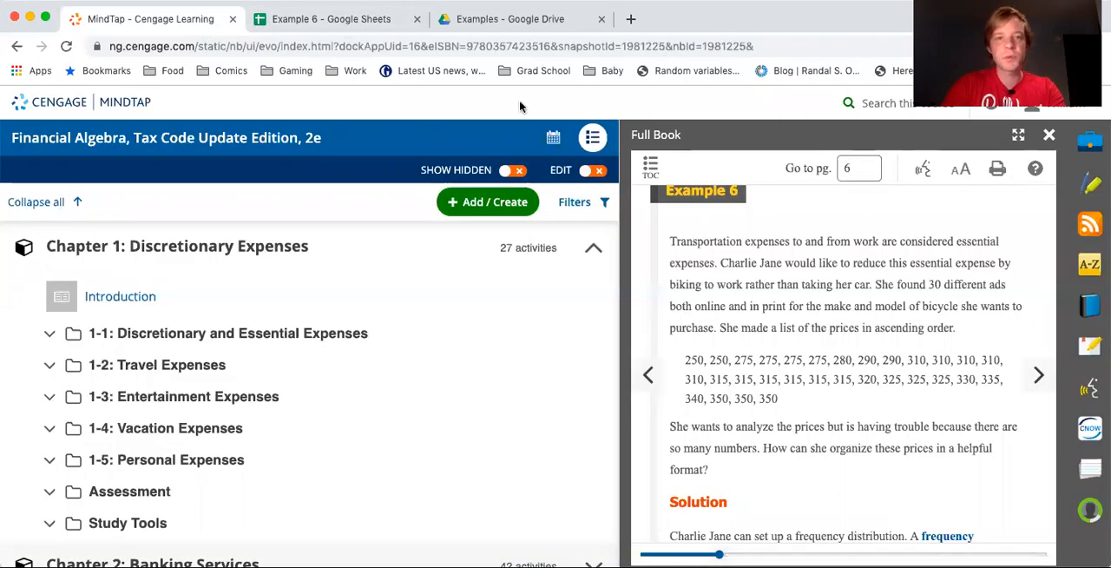
pyautogui.click(347, 23)
pyautogui.write('290')
pyautogui.press('Tab')
pyautogui.write('2')
pyautogui.press('Return')
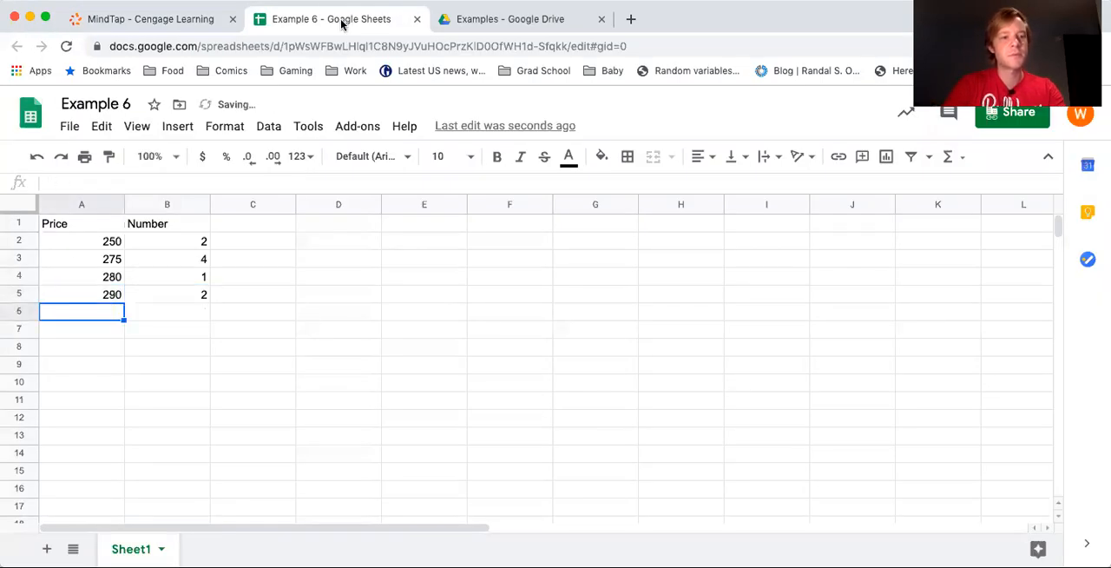
# Count the 310 prices in the textbook list and enter price 310 with number 5 in row 6 of the spreadsheet
pyautogui.click(152, 18)
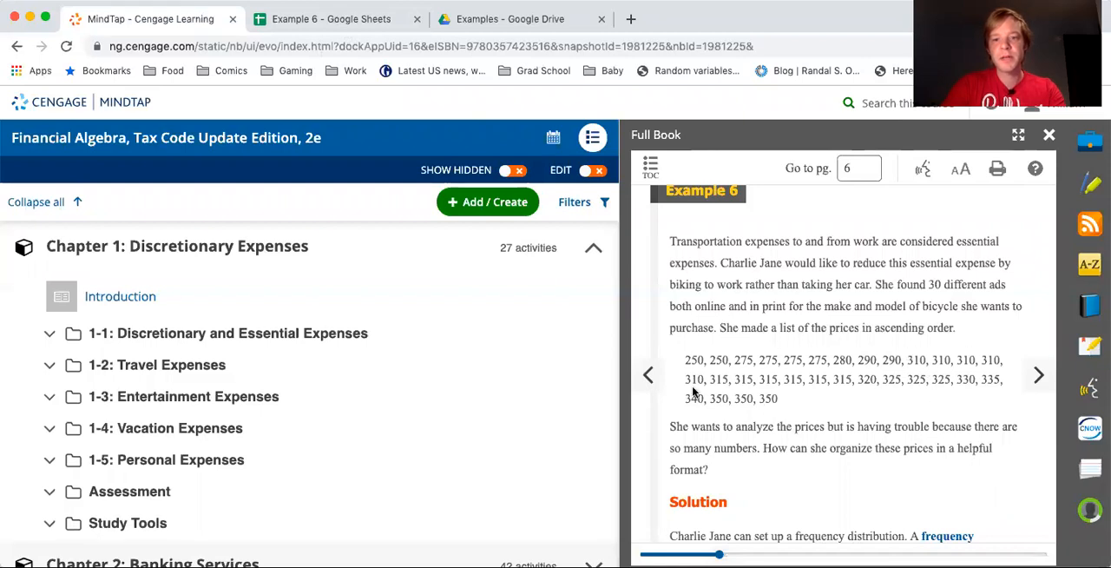
pyautogui.click(328, 19)
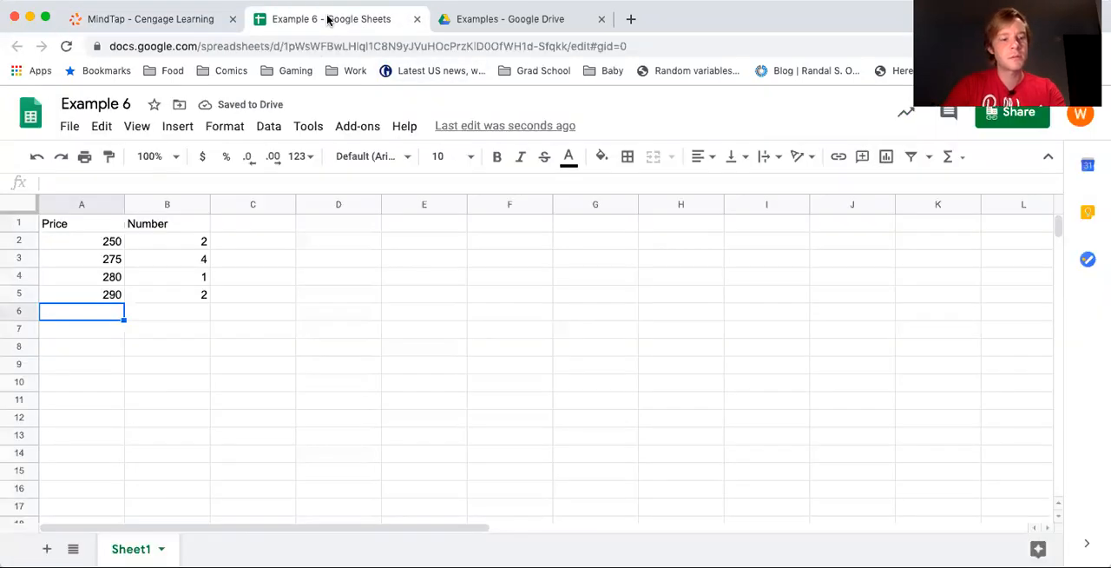
pyautogui.write('310')
pyautogui.press('Tab')
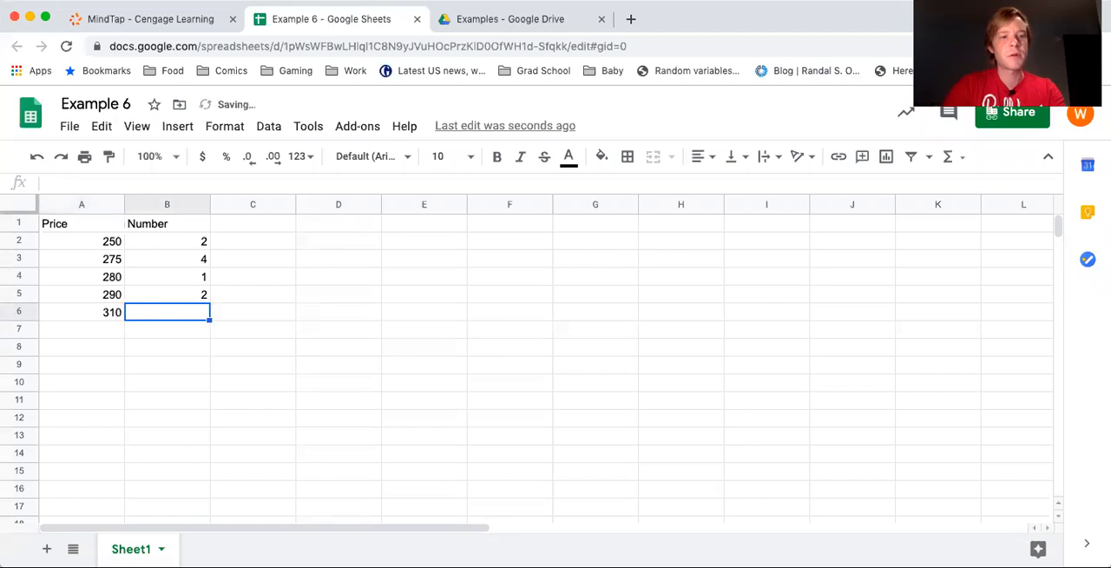
pyautogui.click(181, 22)
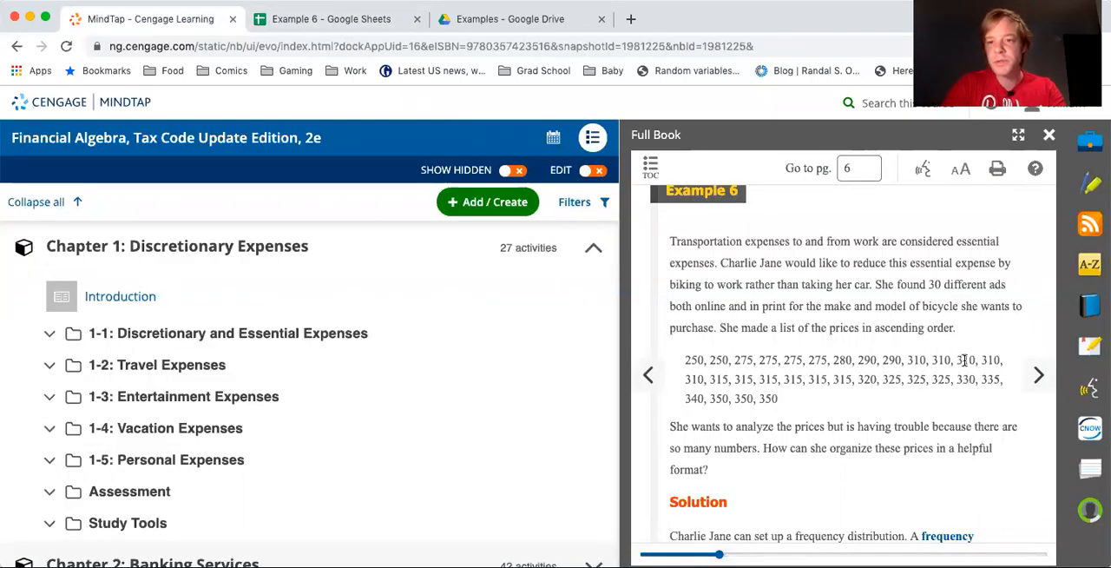
pyautogui.click(347, 19)
pyautogui.write('5')
pyautogui.press('Return')
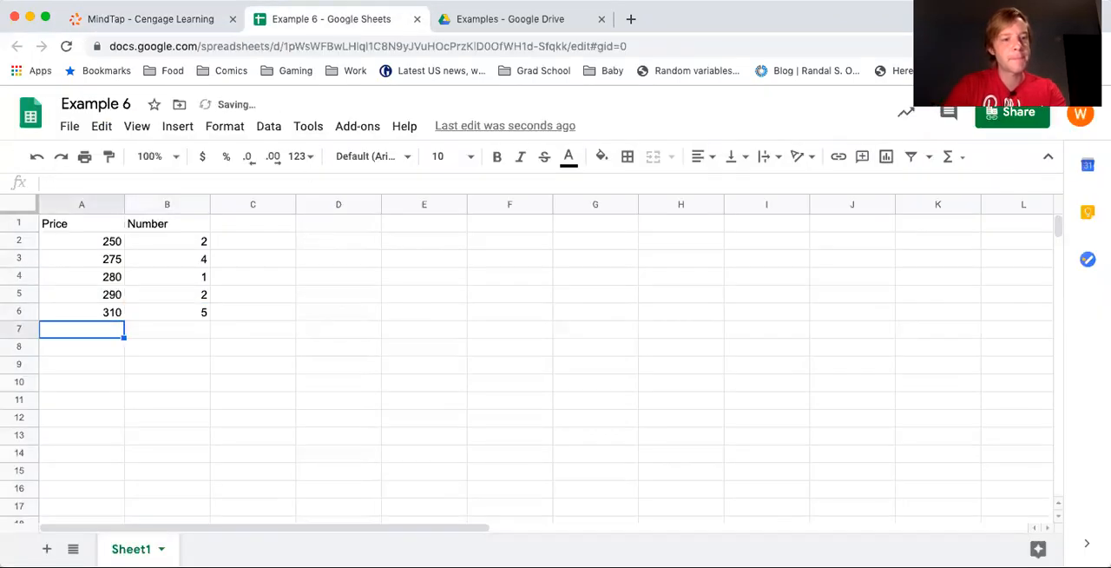
# Count the 315 prices in the textbook list and enter price 315 with number 6 in row 7 of the spreadsheet
pyautogui.click(159, 22)
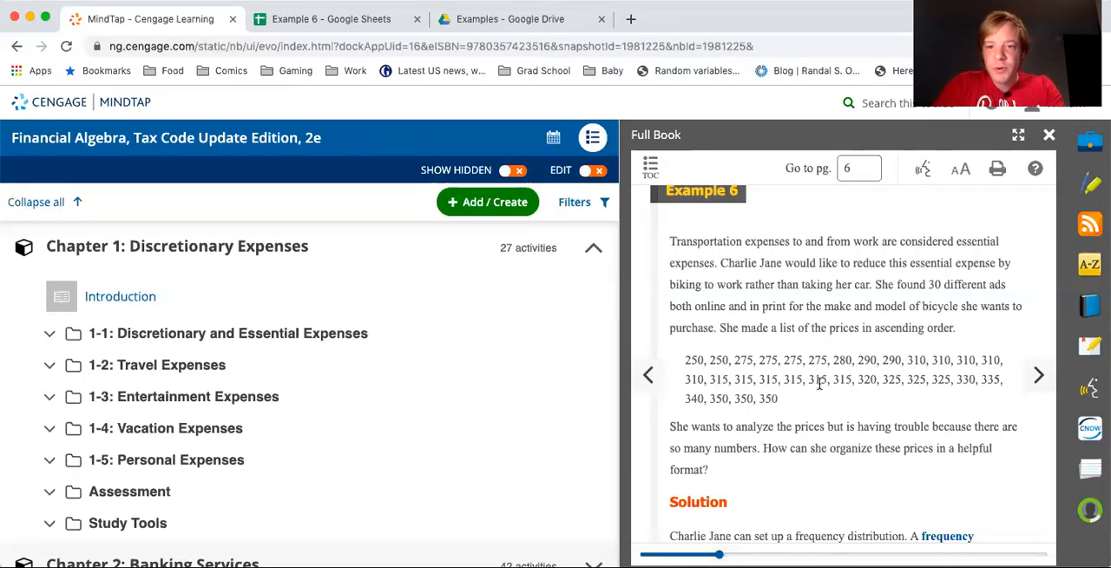
pyautogui.click(347, 26)
pyautogui.write('315')
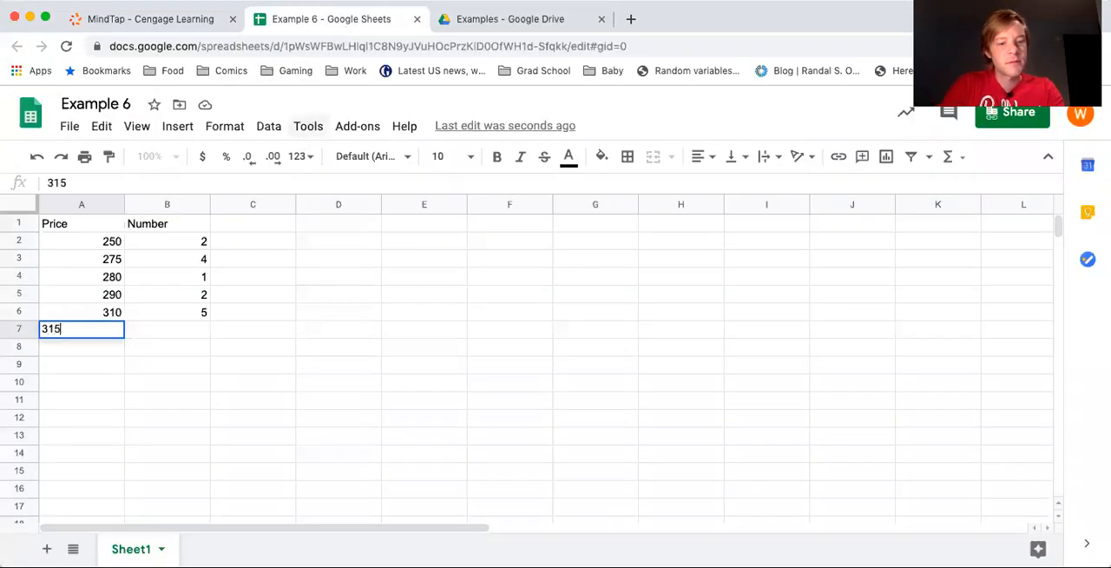
pyautogui.press('Tab')
pyautogui.write('6')
pyautogui.press('Return')
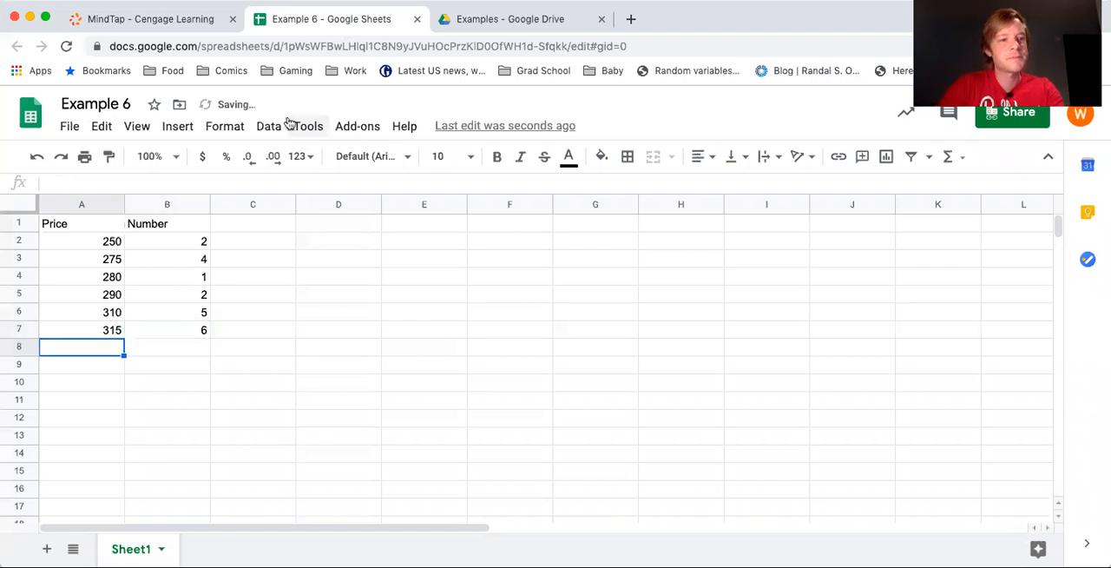
# Count the 320 prices in the textbook list and enter price 320 with number 1 in row 8 of the spreadsheet
pyautogui.click(138, 17)
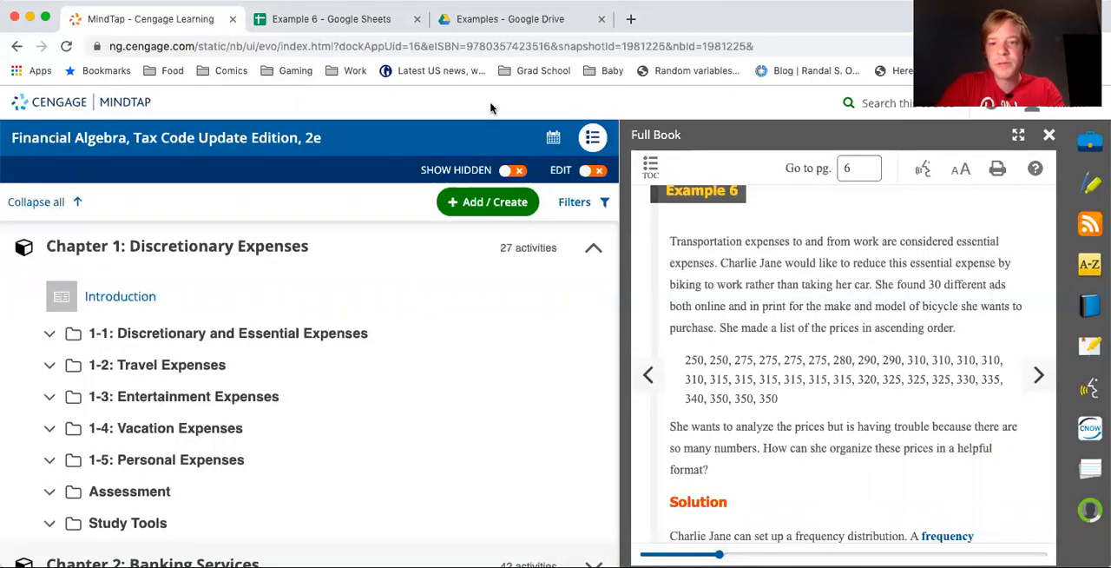
pyautogui.click(355, 28)
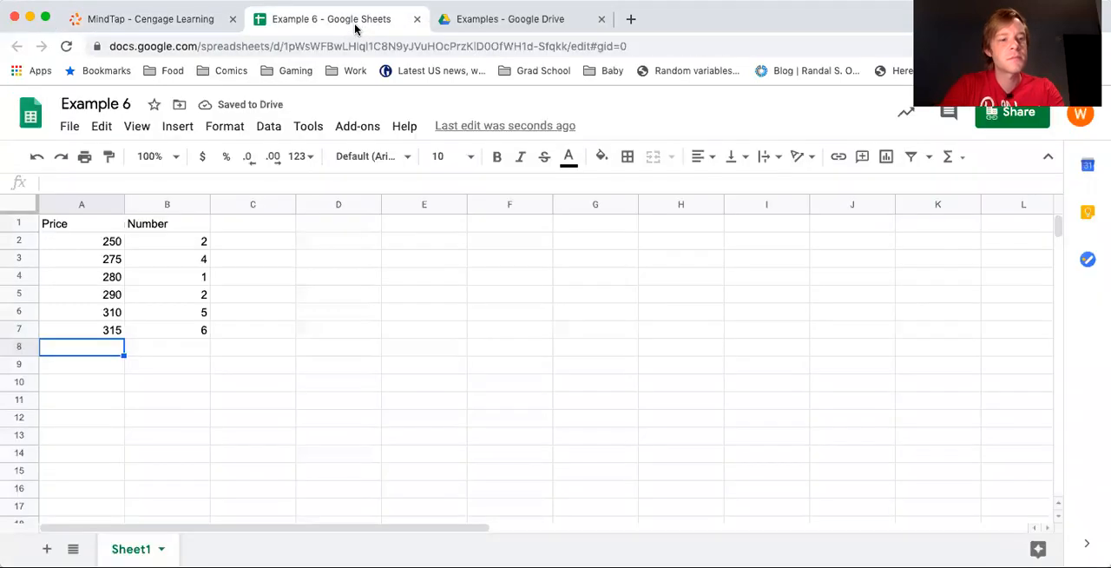
pyautogui.write('320')
pyautogui.press('Tab')
pyautogui.write('1')
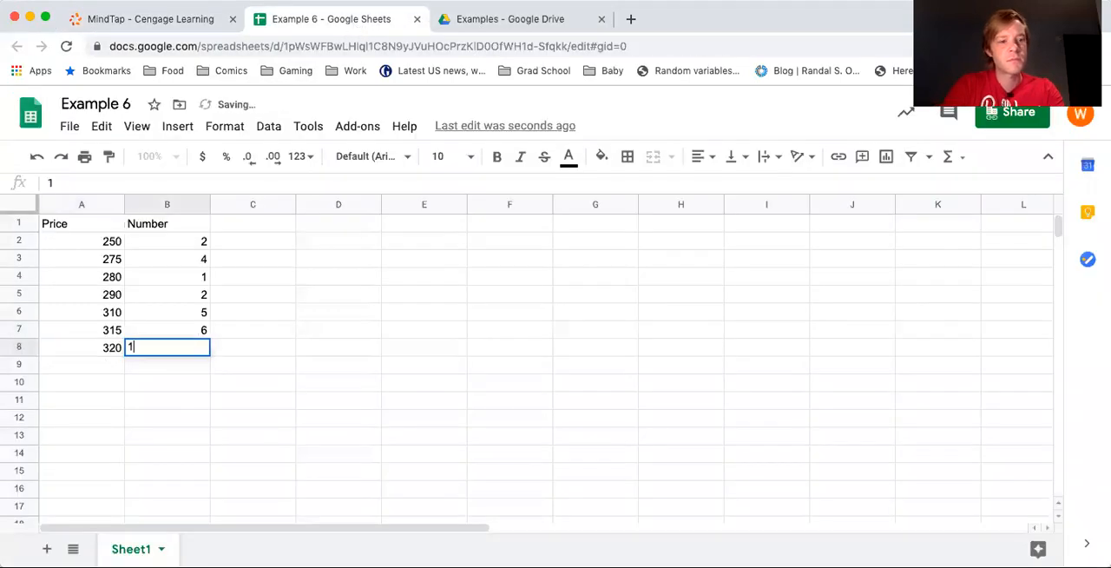
pyautogui.press('Return')
# Count the 325 prices in the textbook list and enter price 325 with number 3 in row 9 of the spreadsheet
pyautogui.click(169, 21)
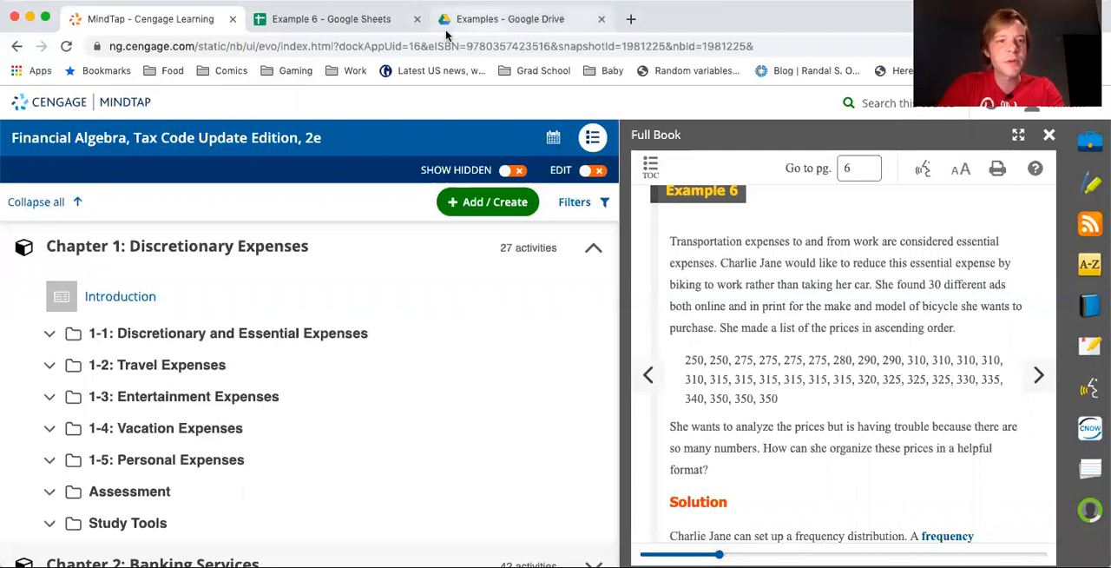
pyautogui.click(474, 32)
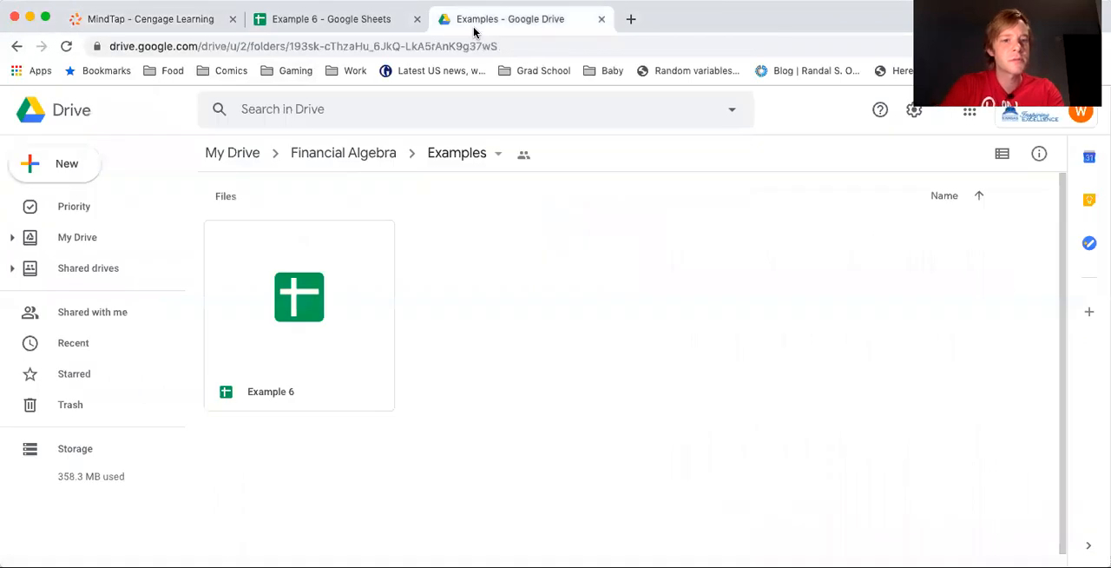
pyautogui.click(342, 21)
pyautogui.write('325')
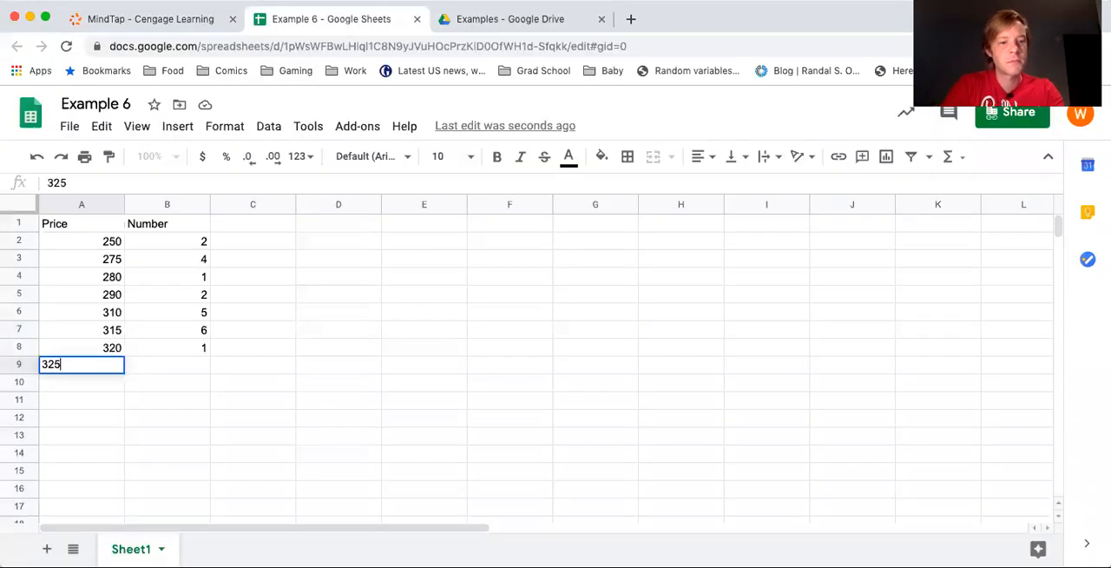
pyautogui.press('Tab')
pyautogui.write('3')
pyautogui.press('Return')
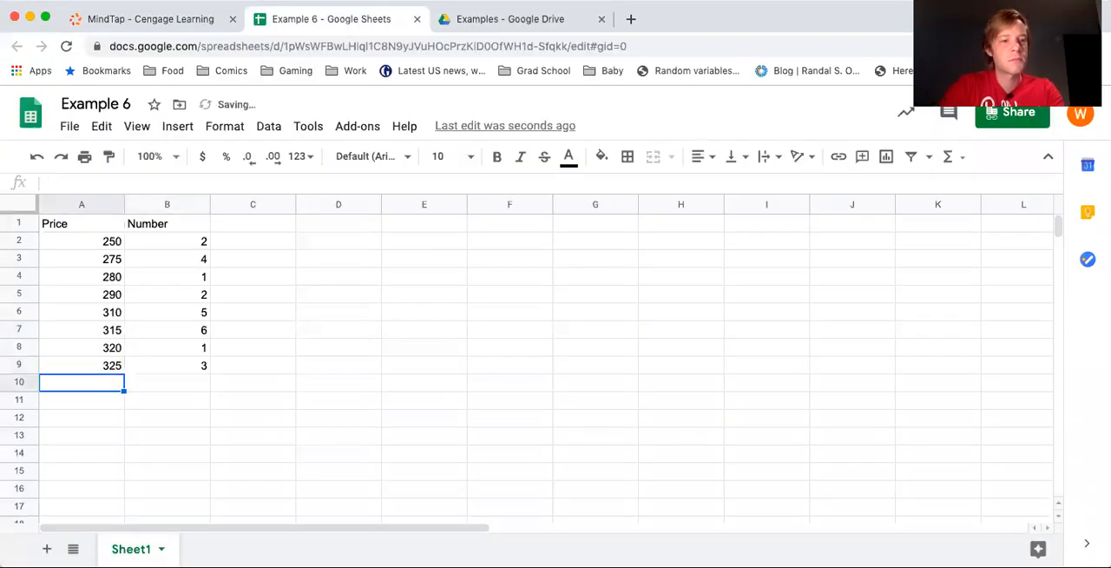
# Count the 330 prices in the textbook list and enter price 330 with number 1 in row 10 of the spreadsheet
pyautogui.click(158, 21)
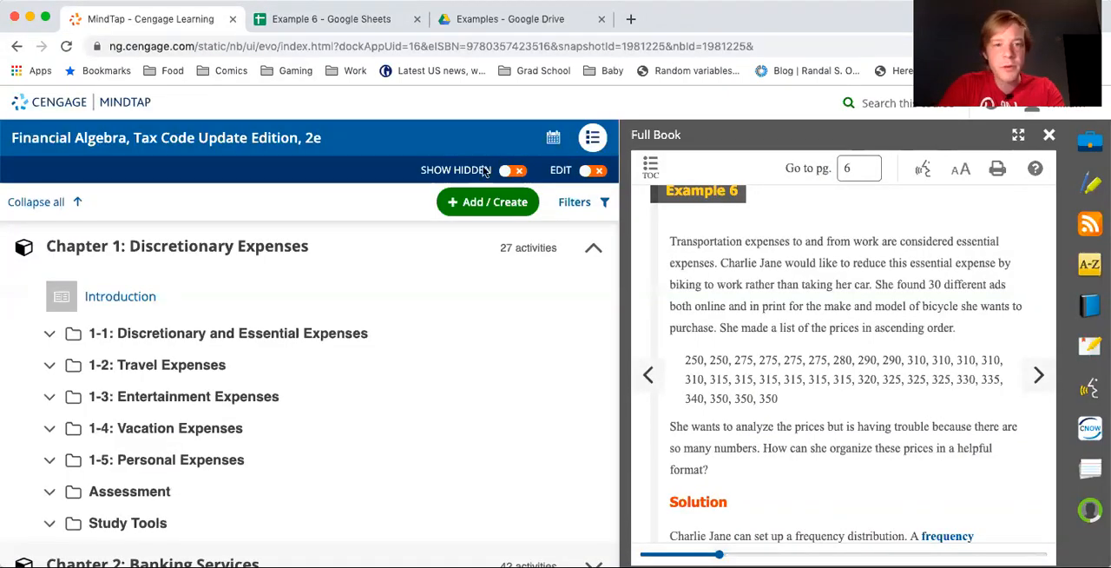
pyautogui.click(289, 20)
pyautogui.write('330')
pyautogui.press('Tab')
pyautogui.write('1')
pyautogui.press('Return')
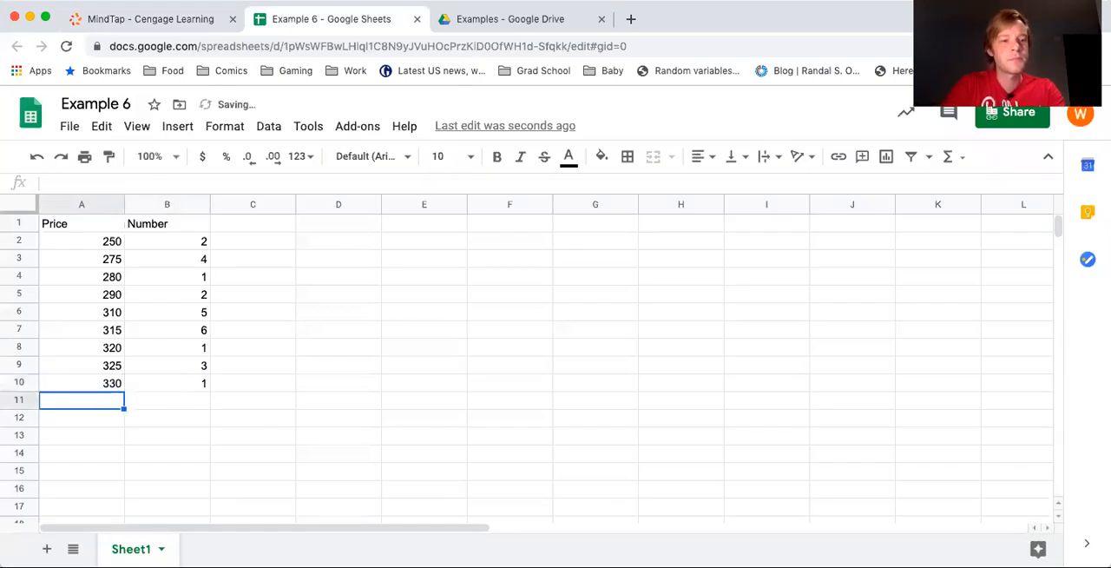
# Count the 335 prices in the textbook list and enter price 335 with number 1 in row 11 of the spreadsheet
pyautogui.click(199, 13)
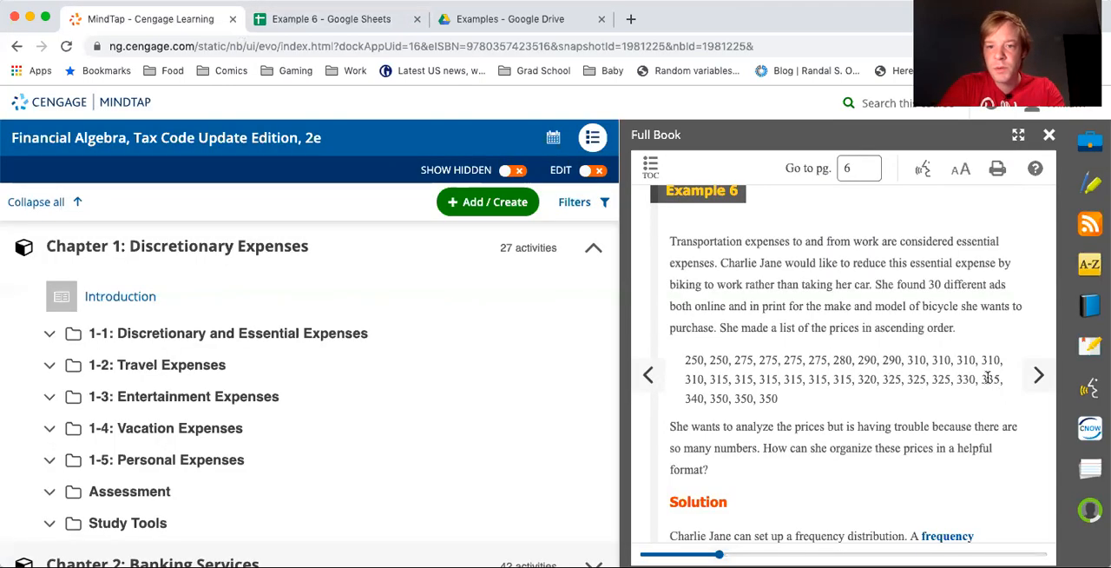
pyautogui.click(347, 19)
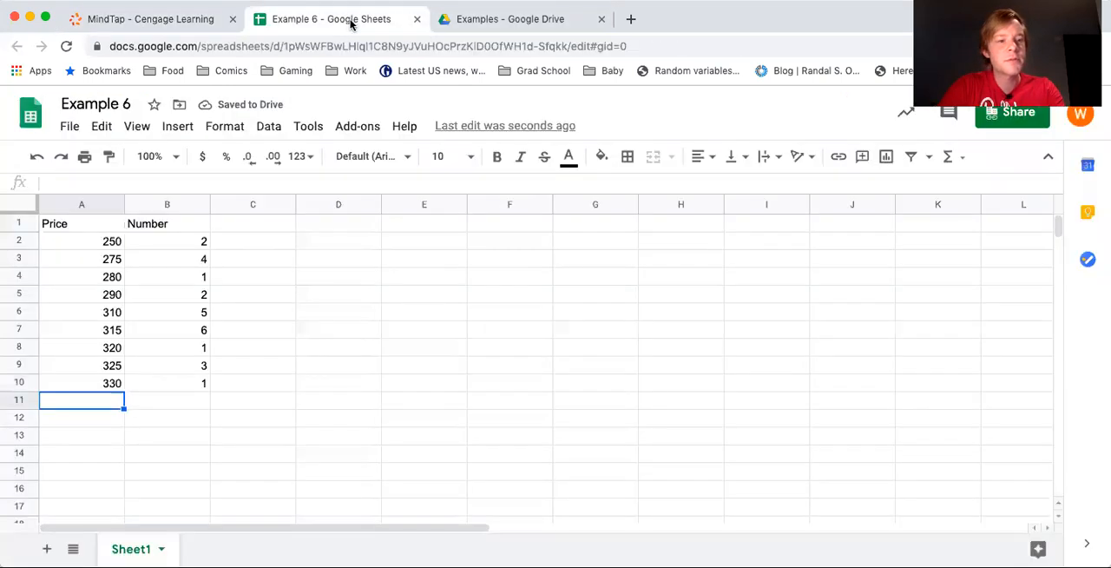
pyautogui.write('335')
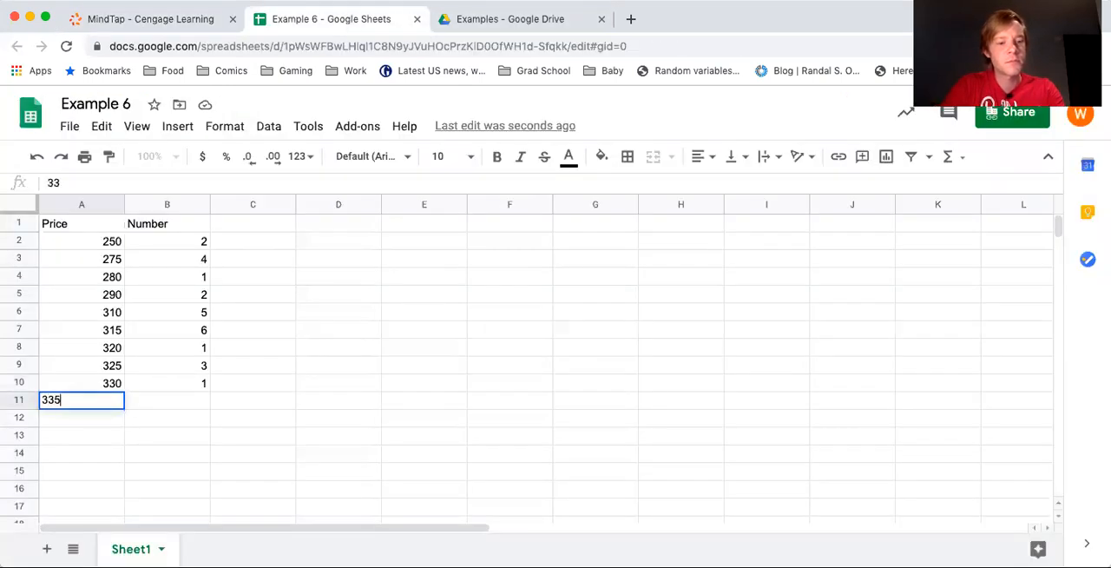
pyautogui.press('Tab')
pyautogui.write('1')
pyautogui.press('Return')
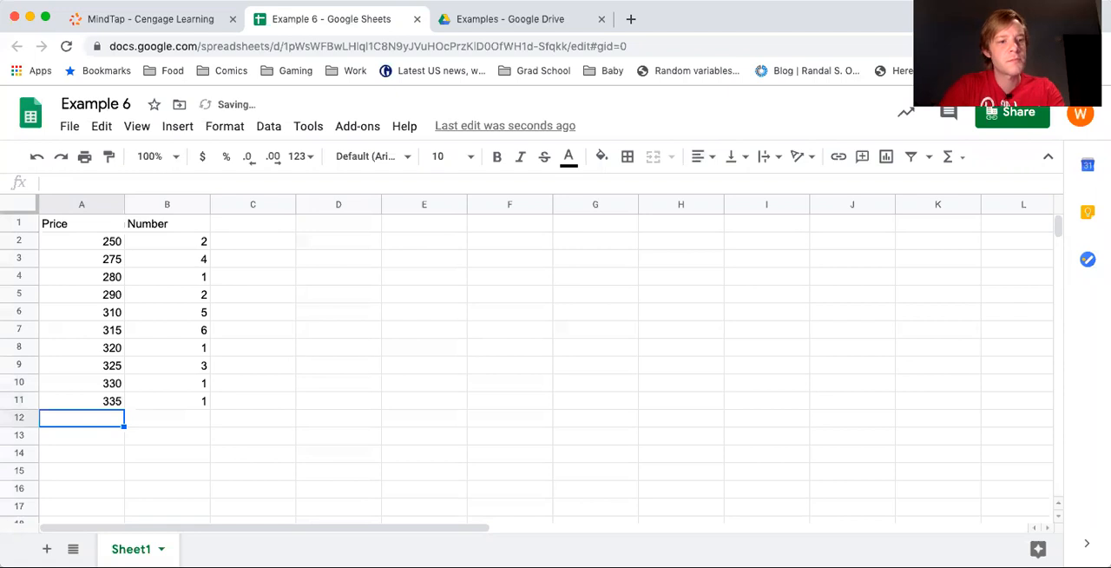
# Count the 340 prices in the textbook list and enter price 340 with number 1 in row 12 of the spreadsheet
pyautogui.click(199, 18)
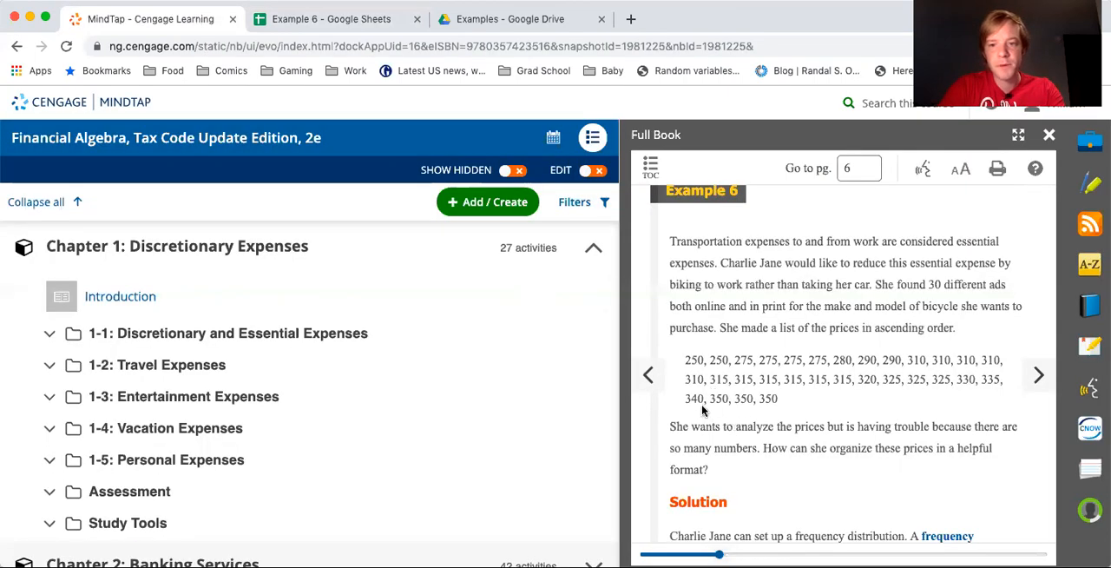
pyautogui.click(330, 18)
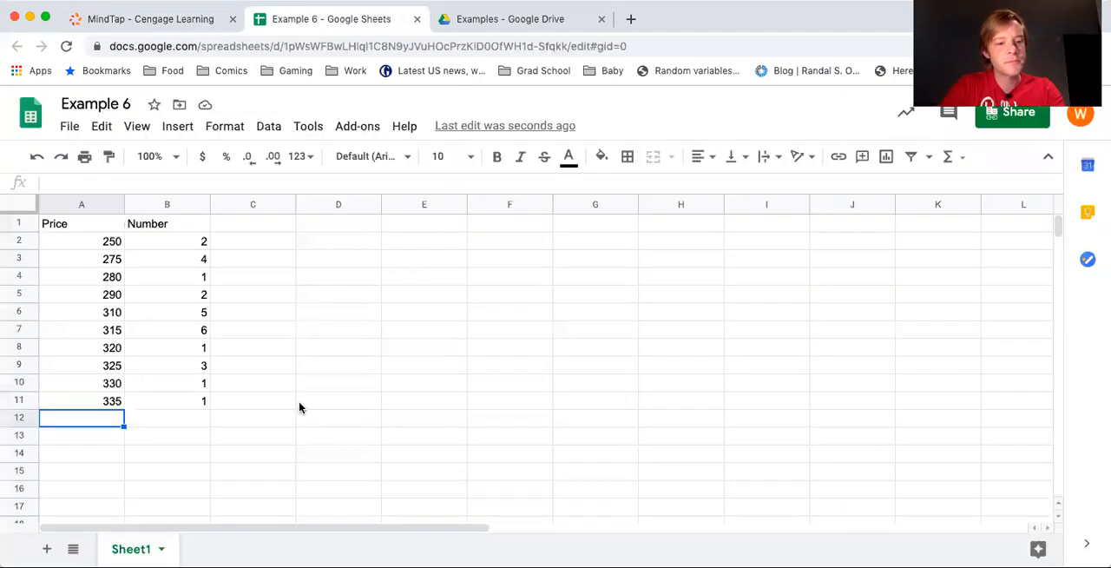
pyautogui.write('340')
pyautogui.press('Tab')
pyautogui.write('1')
pyautogui.press('Return')
# Count the 350 prices in the textbook list and enter price 350 with number 3 in row 13 of the spreadsheet
pyautogui.click(123, 21)
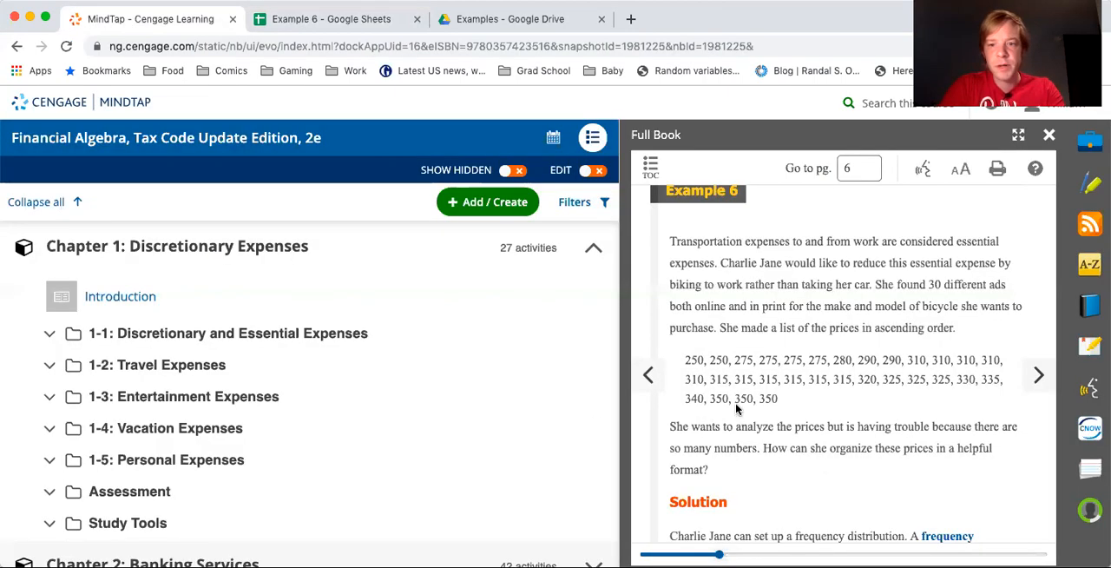
pyautogui.click(360, 21)
pyautogui.write('350')
pyautogui.press('Tab')
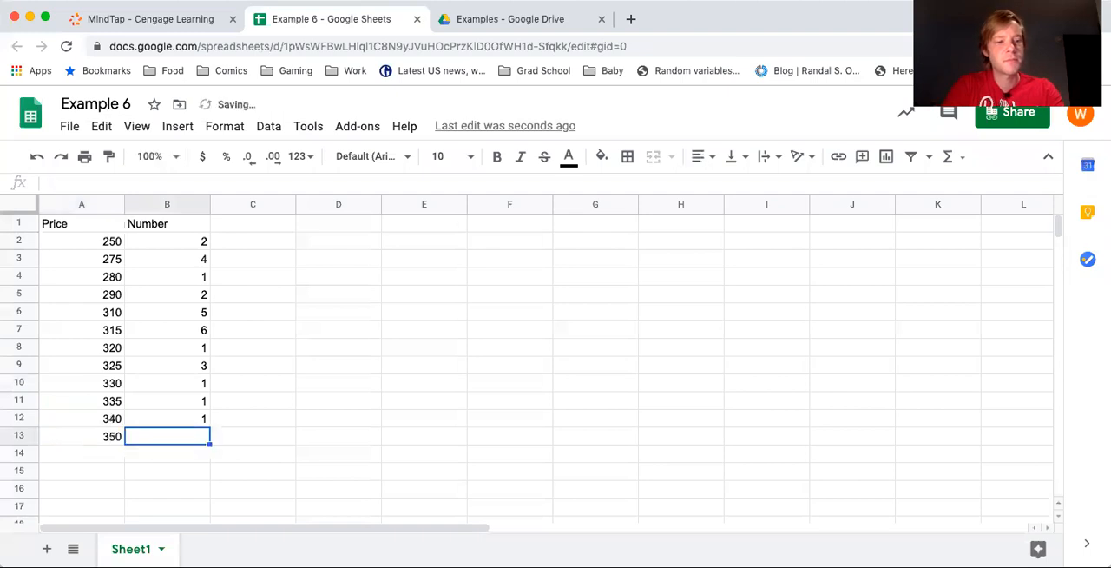
pyautogui.write('3')
pyautogui.press('Return')
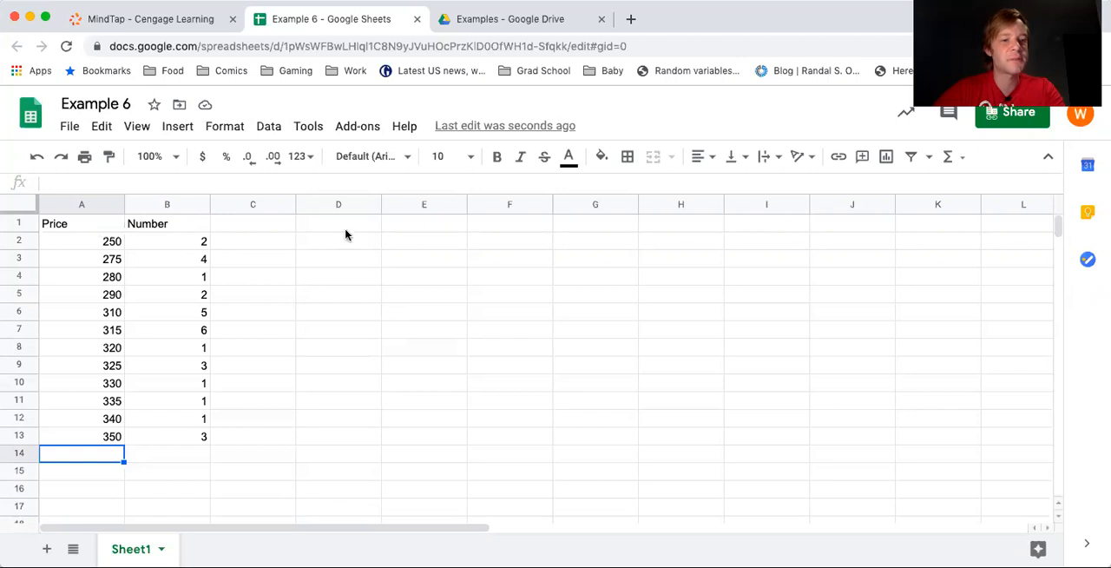
# Add the column heading Total in cell C1, beside the Number heading
pyautogui.click(255, 226)
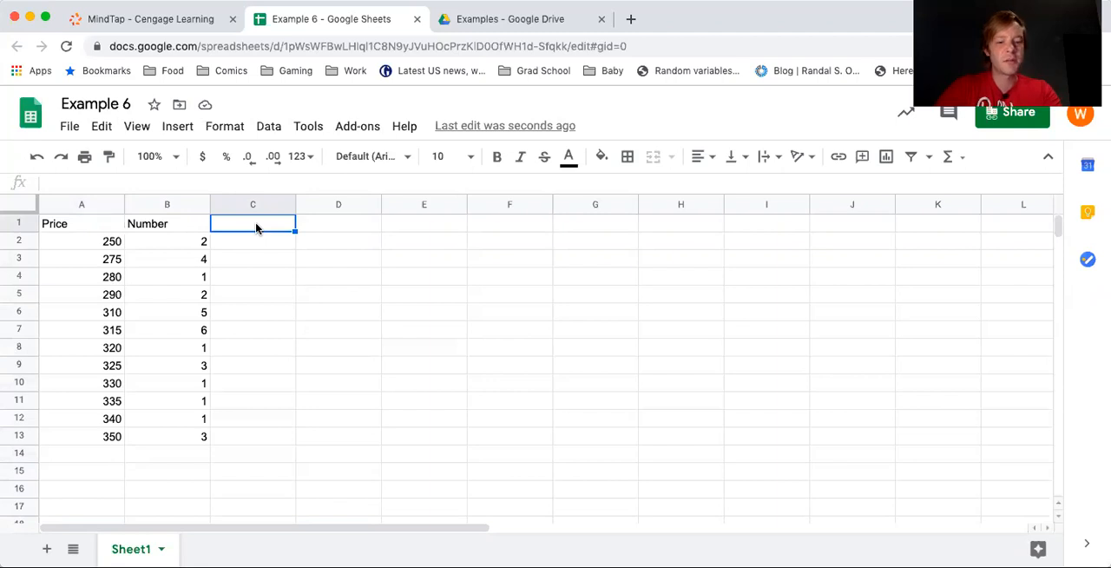
pyautogui.write('Total')
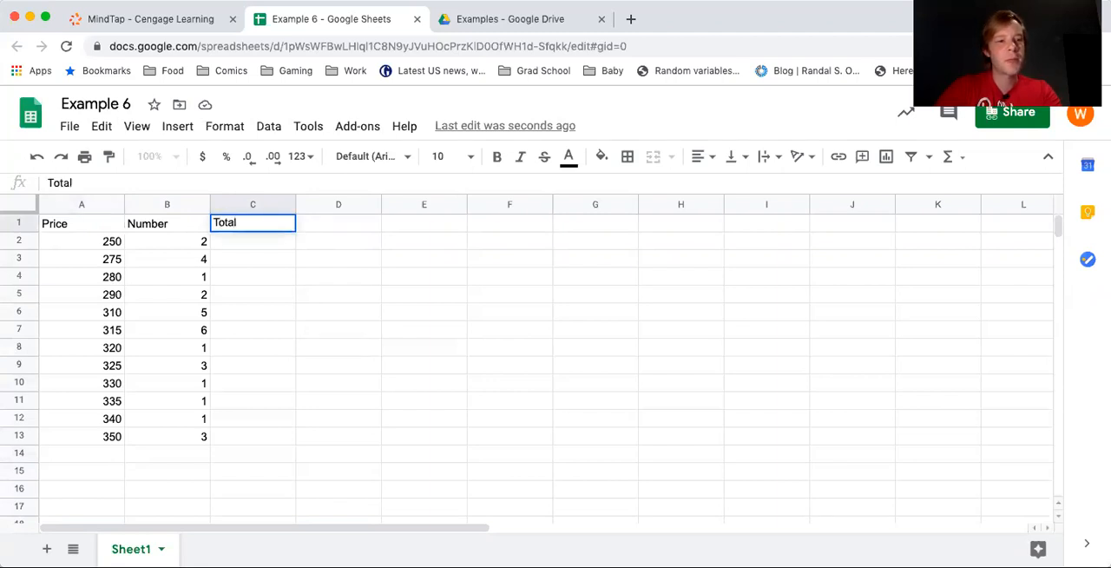
pyautogui.press('Return')
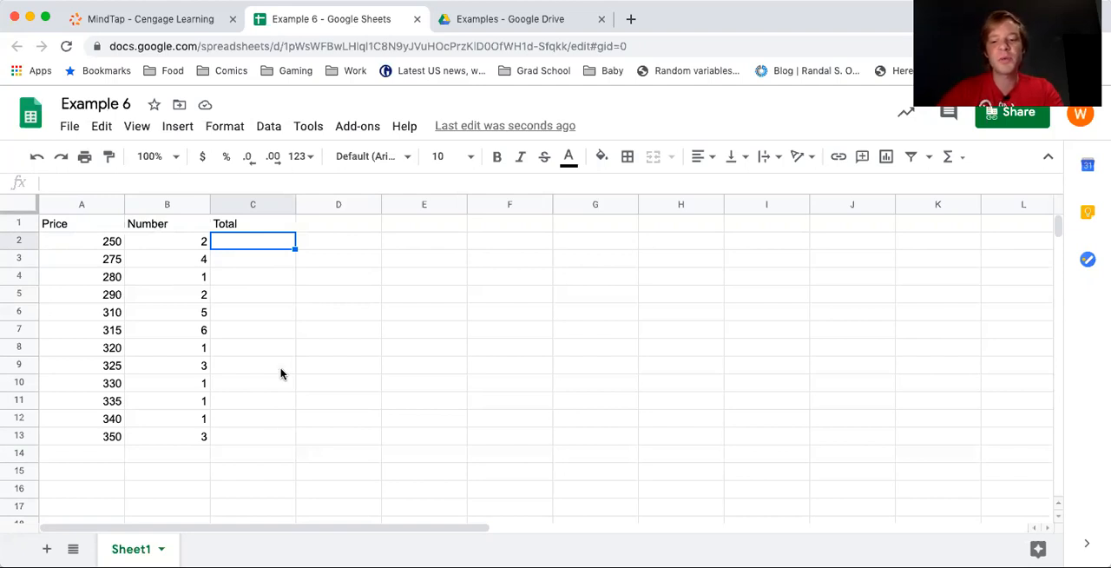
# Enter the formula =A2*B2 in cell C2 to multiply the first price by its number
pyautogui.write('=')
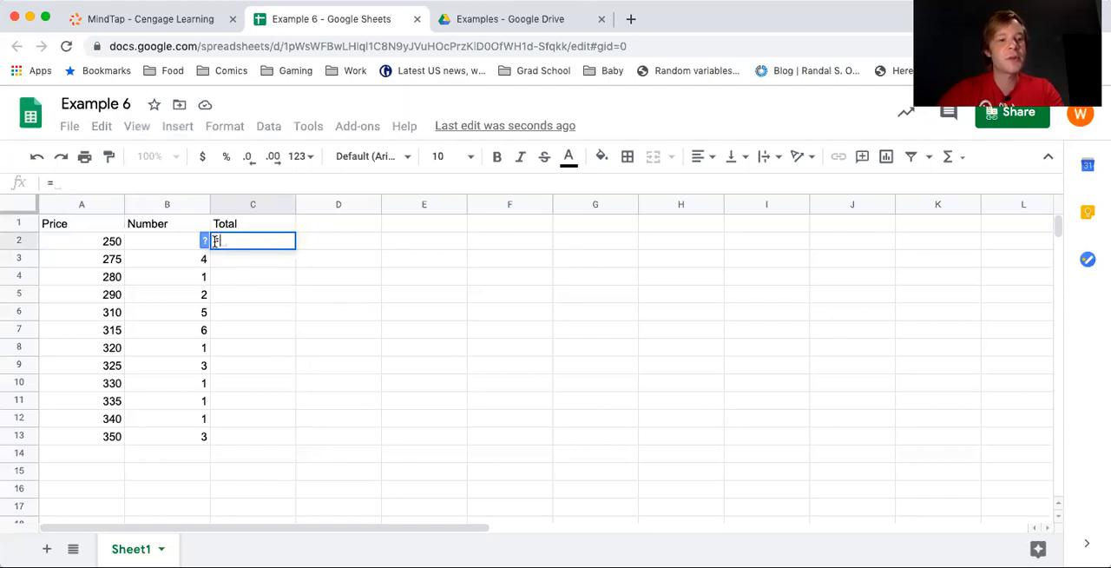
pyautogui.click(107, 245)
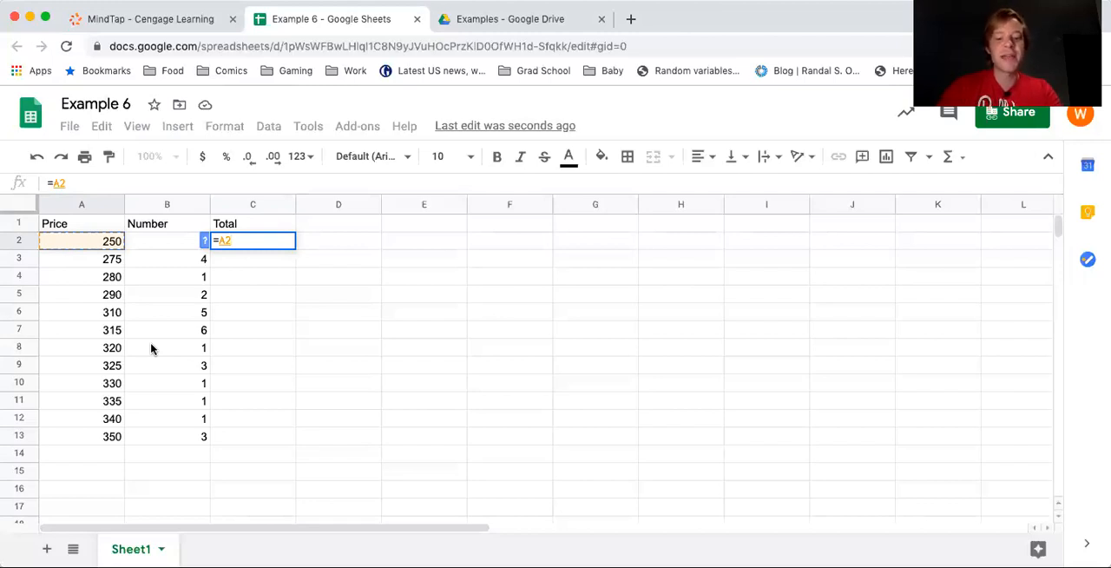
pyautogui.write('*')
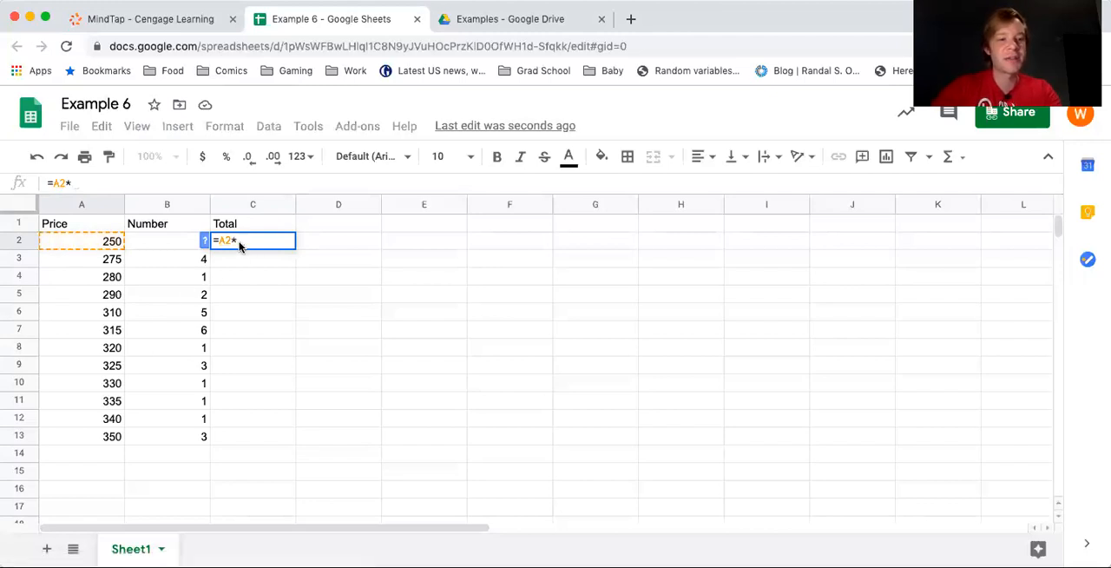
pyautogui.click(156, 249)
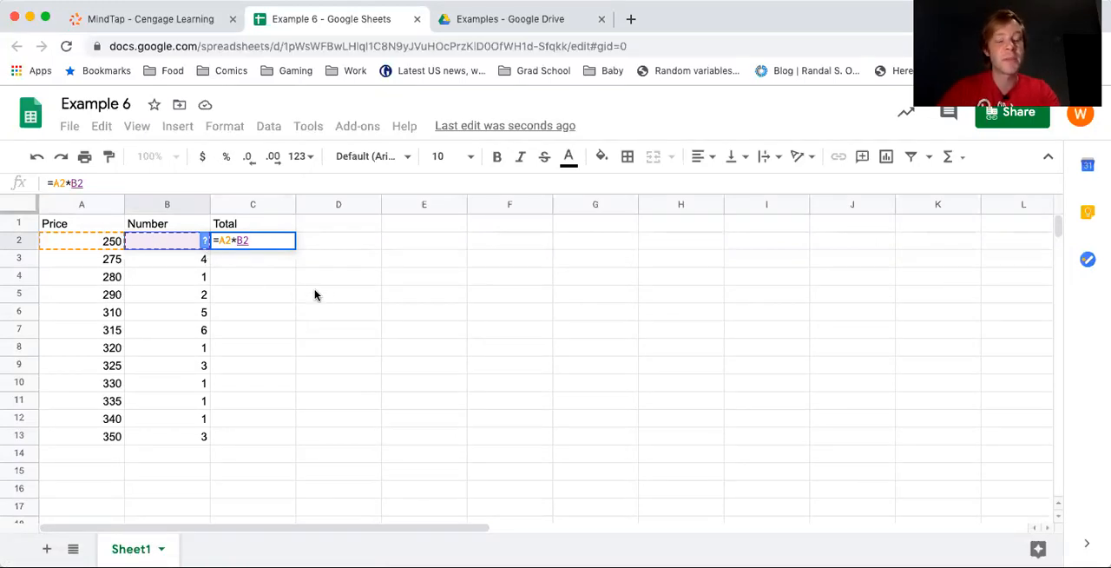
pyautogui.press('Return')
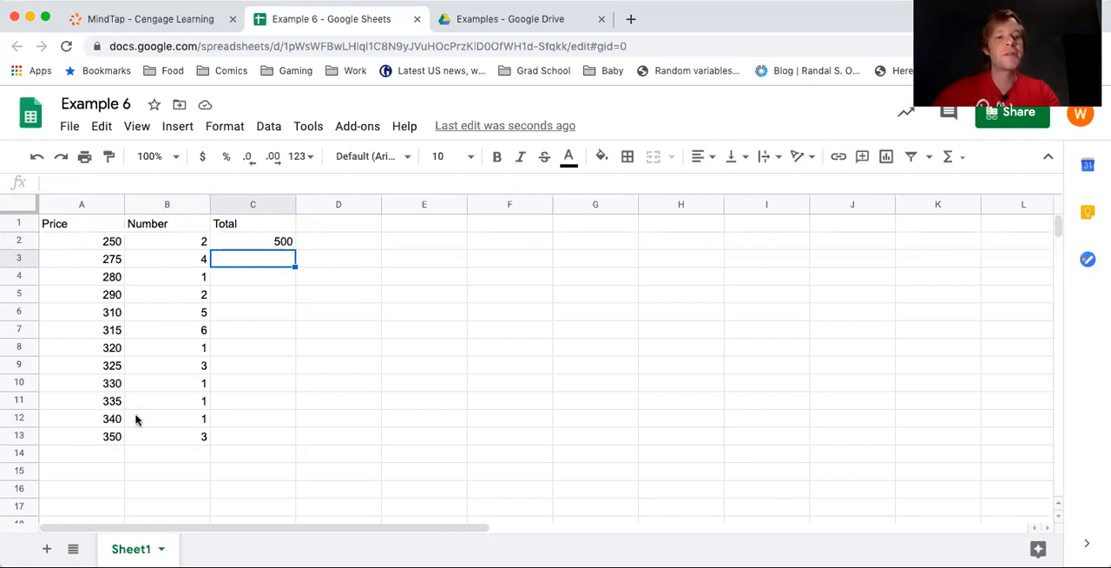
# Enter the formula =A3*B3 in cell C3 to compute the total for price 275
pyautogui.write('=')
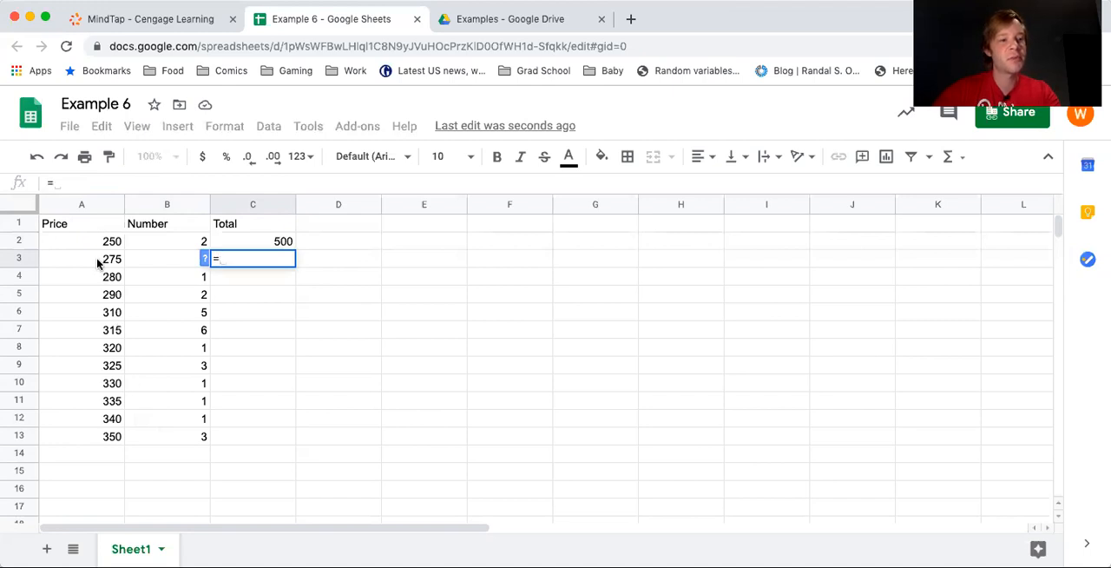
pyautogui.click(99, 263)
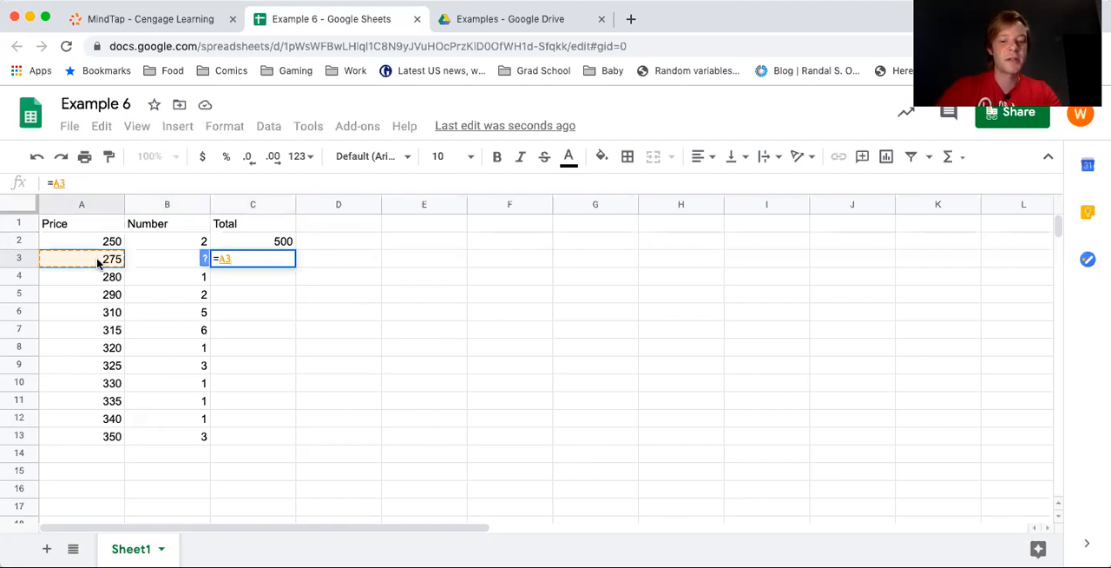
pyautogui.write('*')
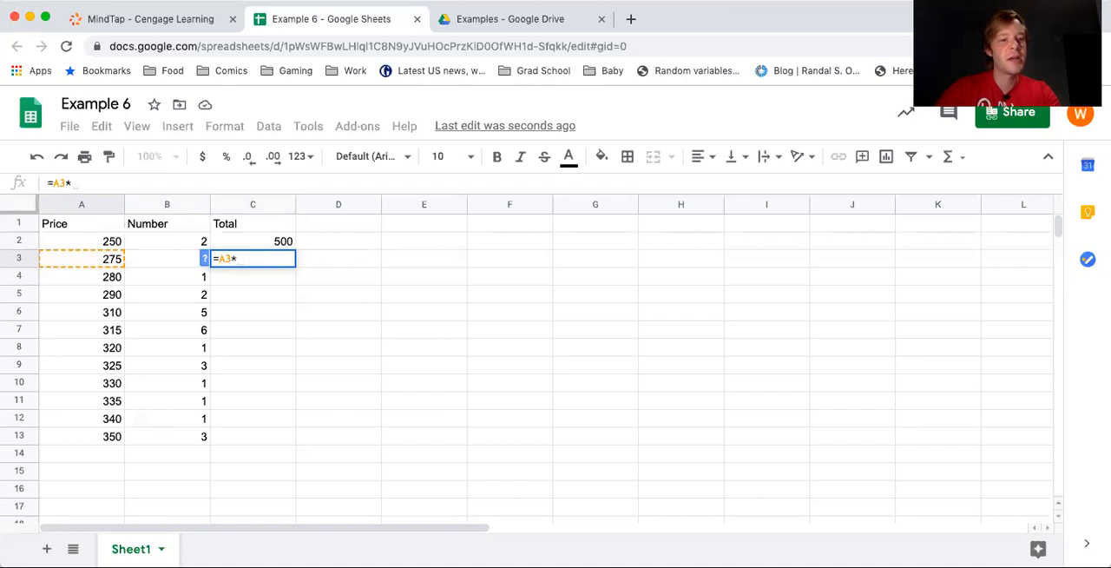
pyautogui.click(157, 260)
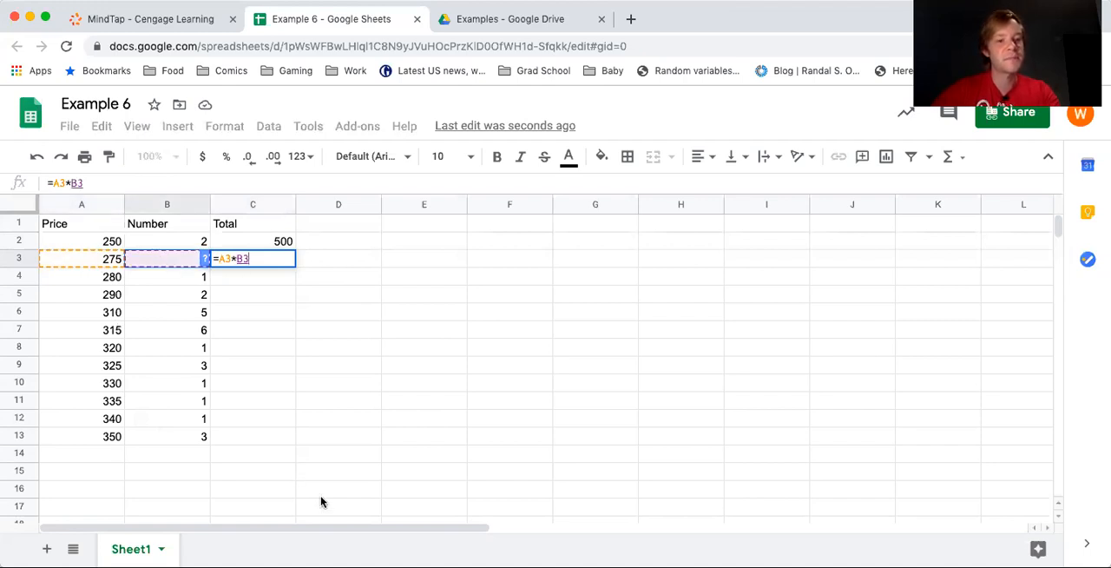
pyautogui.press('Return')
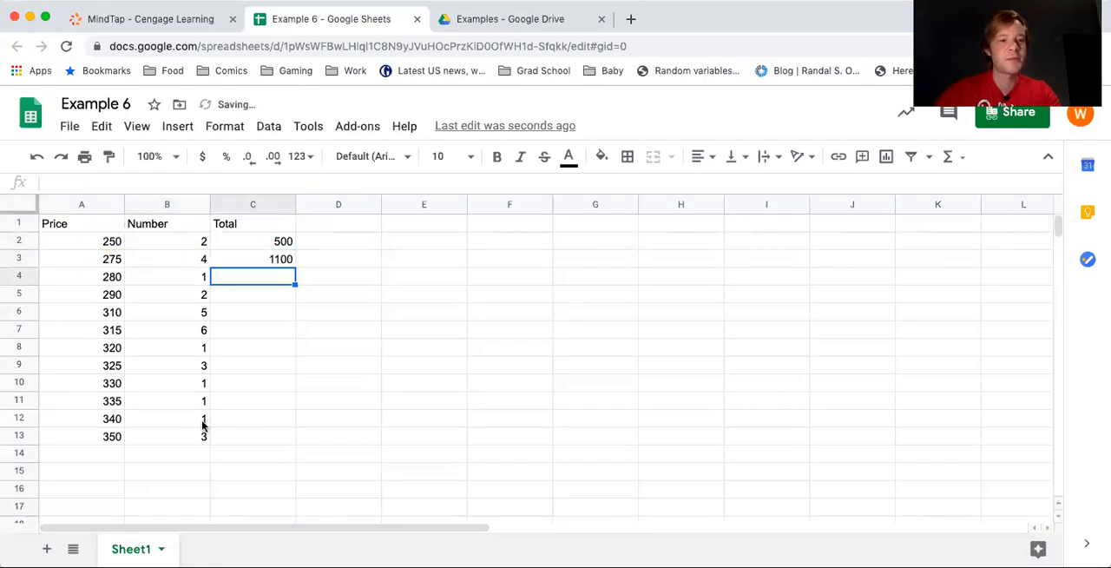
# Fill the total formula from C3 down through C13 so every price has its total
pyautogui.click(272, 259)
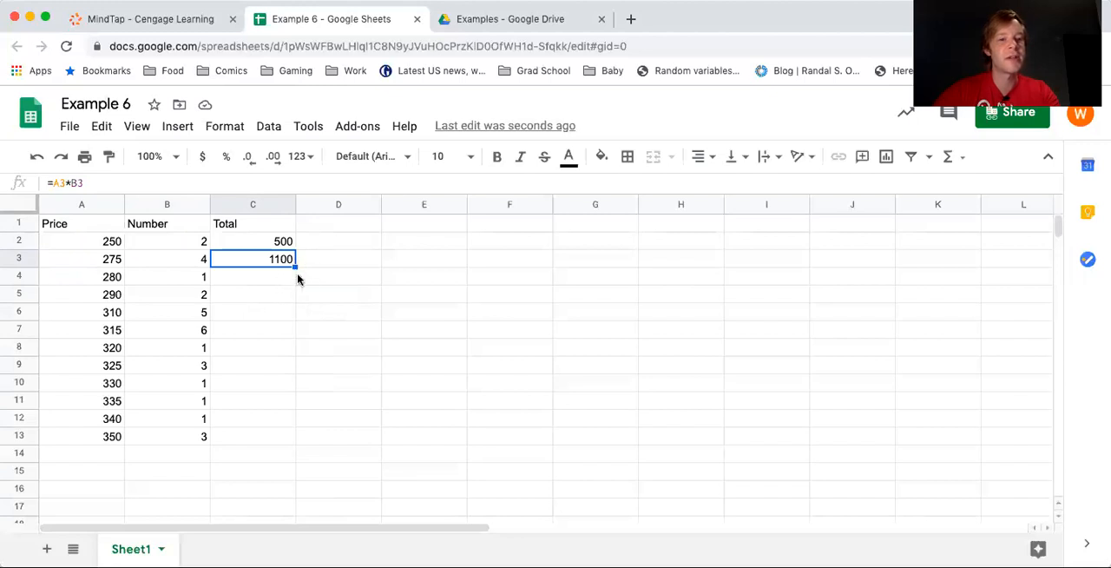
pyautogui.moveTo(294, 267); pyautogui.dragTo(281, 434)
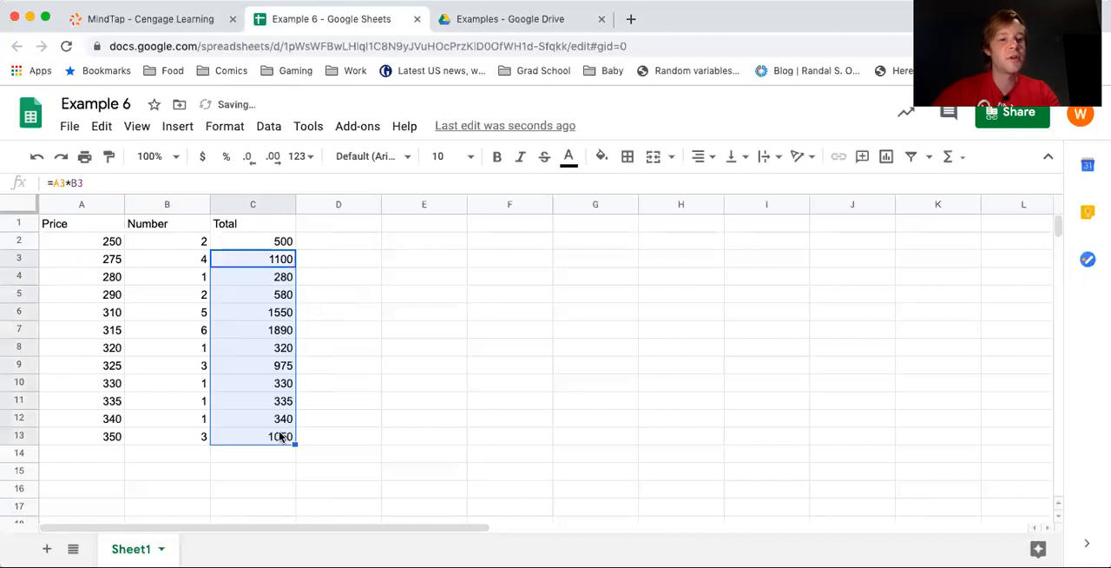
# Examine the copied formulas in the Total column from C4 down to C13 to check their row references
pyautogui.click(282, 278)
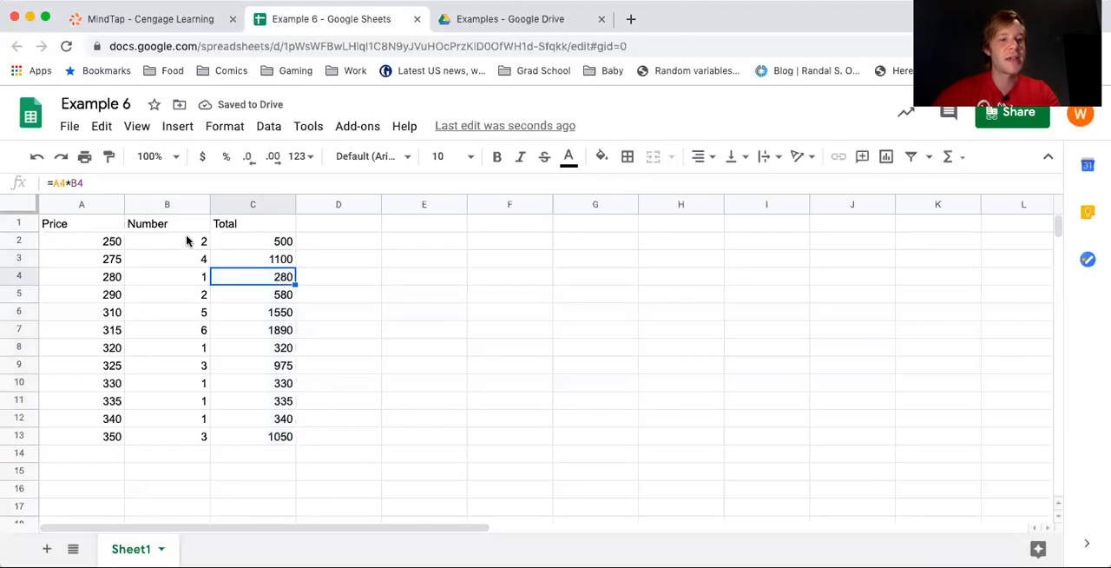
pyautogui.click(163, 182)
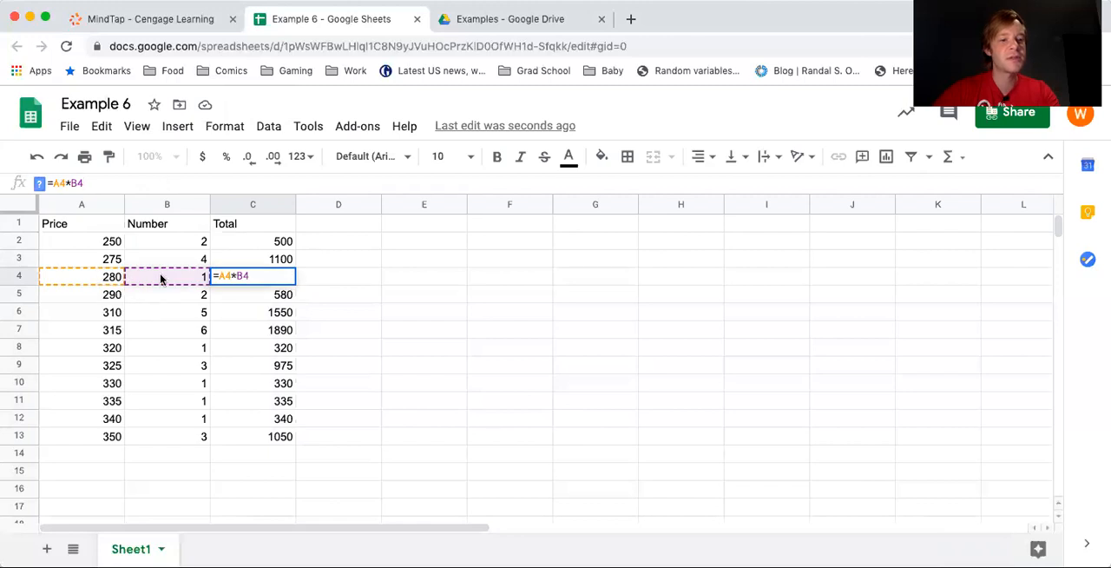
pyautogui.press('Return')
pyautogui.press('Down')
pyautogui.press('Down')
pyautogui.press('Down')
pyautogui.press('Down')
pyautogui.press('Down')
pyautogui.press('Down')
pyautogui.press('Down')
pyautogui.press('Down')
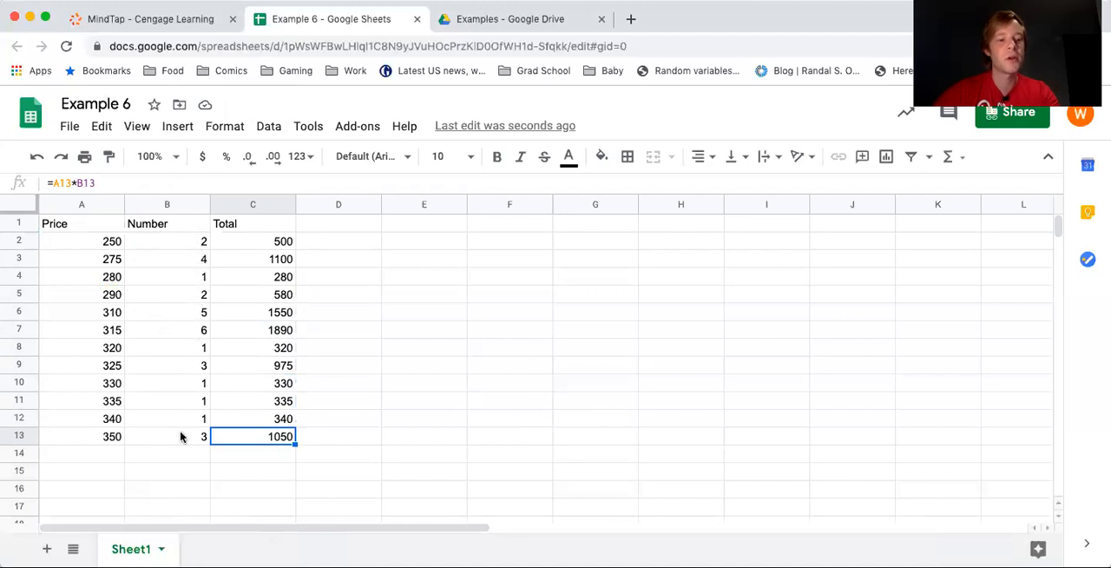
# Add the label Total Bikes in cell A14, below the last price
pyautogui.click(87, 461)
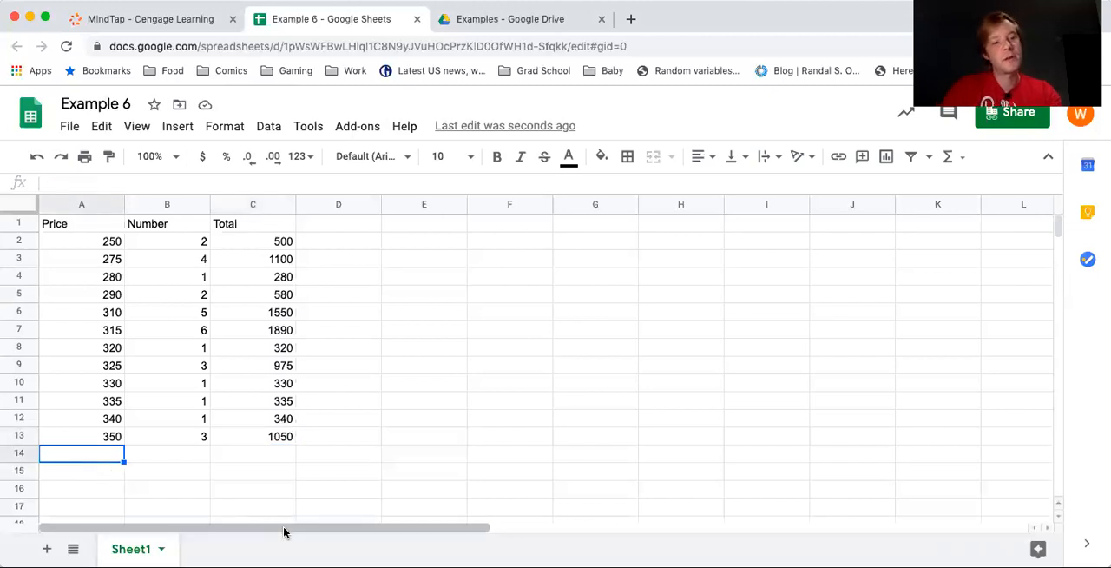
pyautogui.write('Total Bikes')
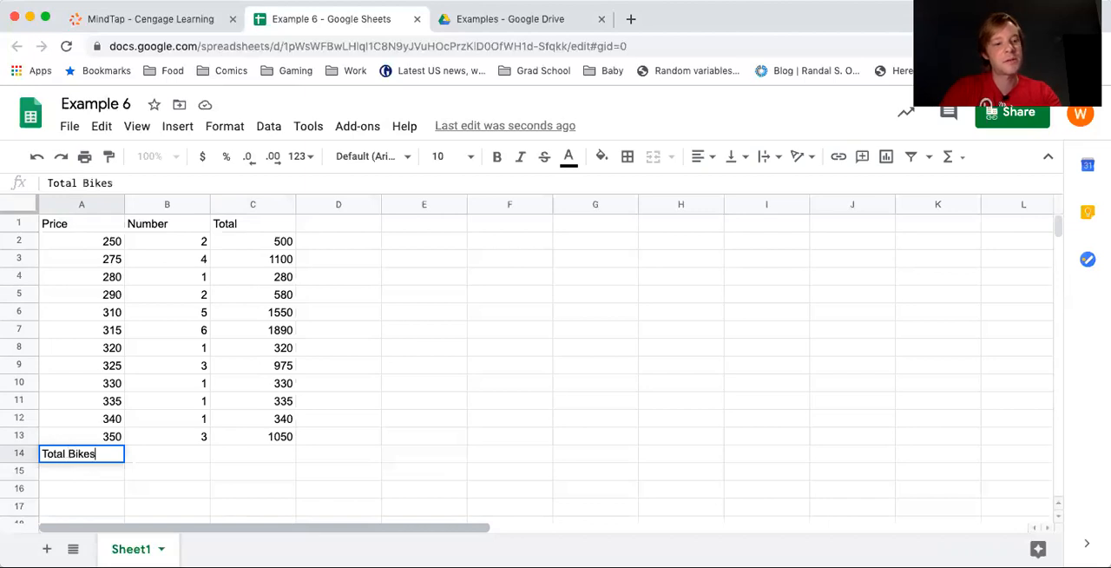
pyautogui.press('Tab')
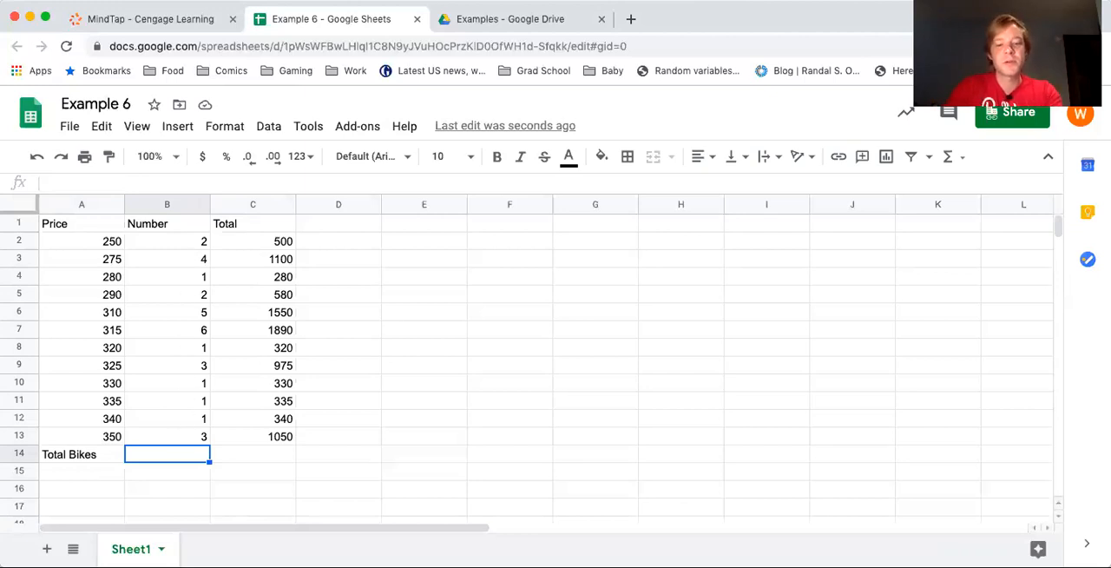
# Enter the formula =SUM(B2:B13) in cell B14 to add up the number of bikes
pyautogui.write('=')
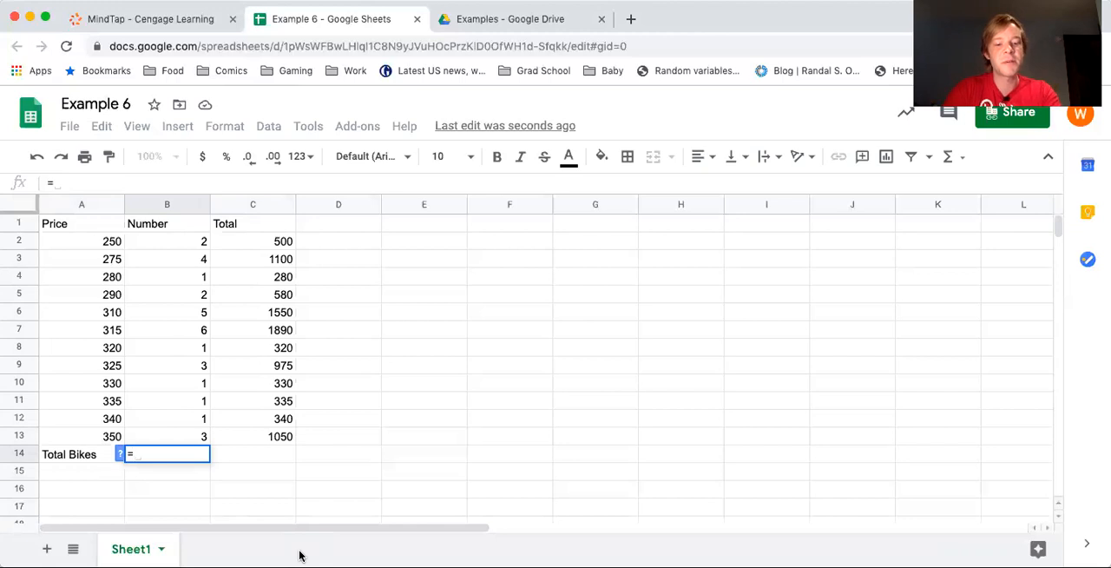
pyautogui.write('su')
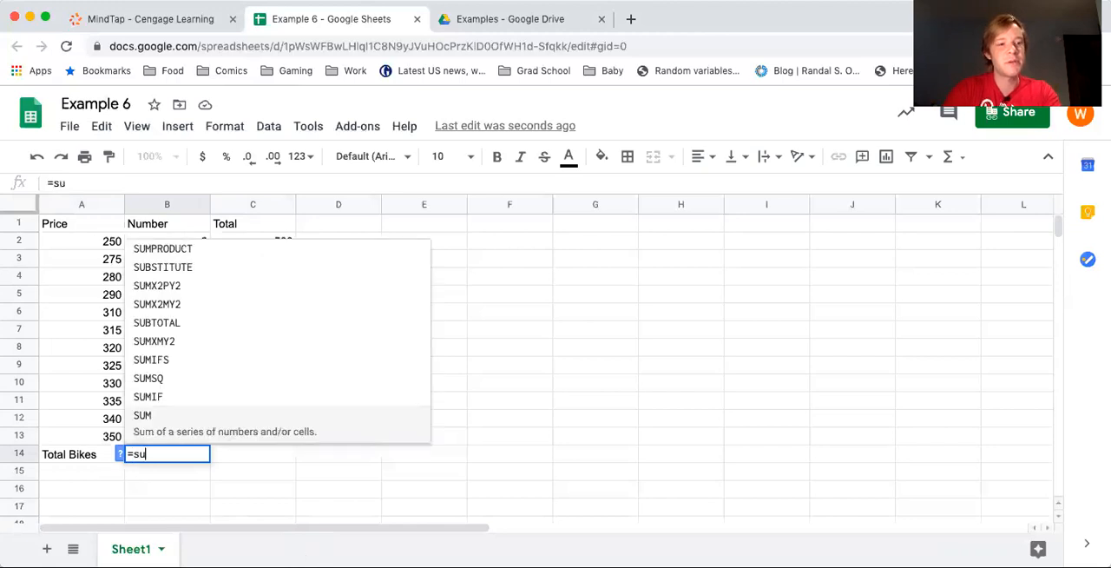
pyautogui.write('m')
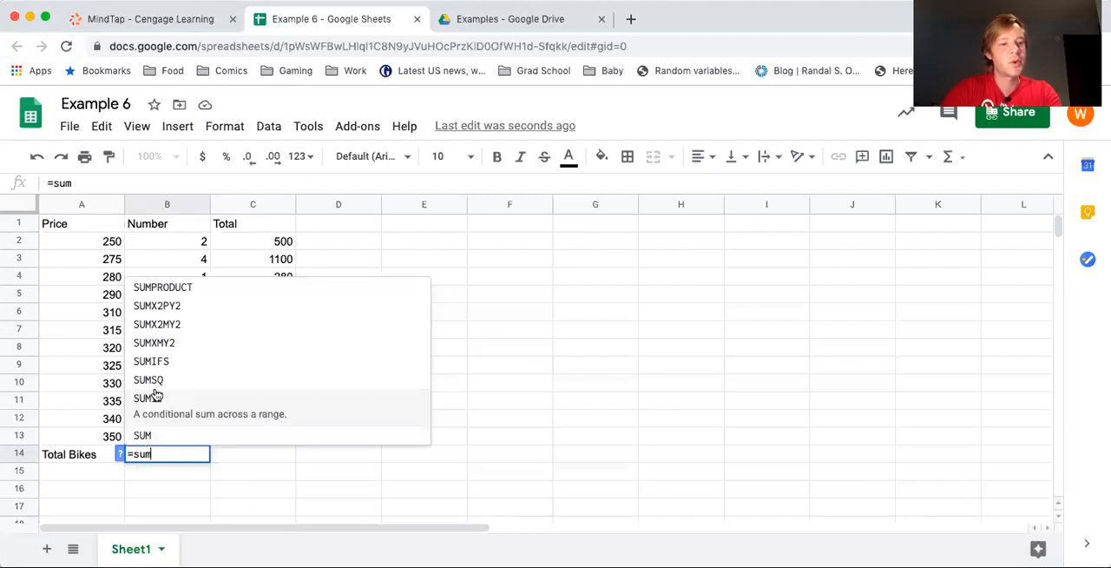
pyautogui.click(157, 437)
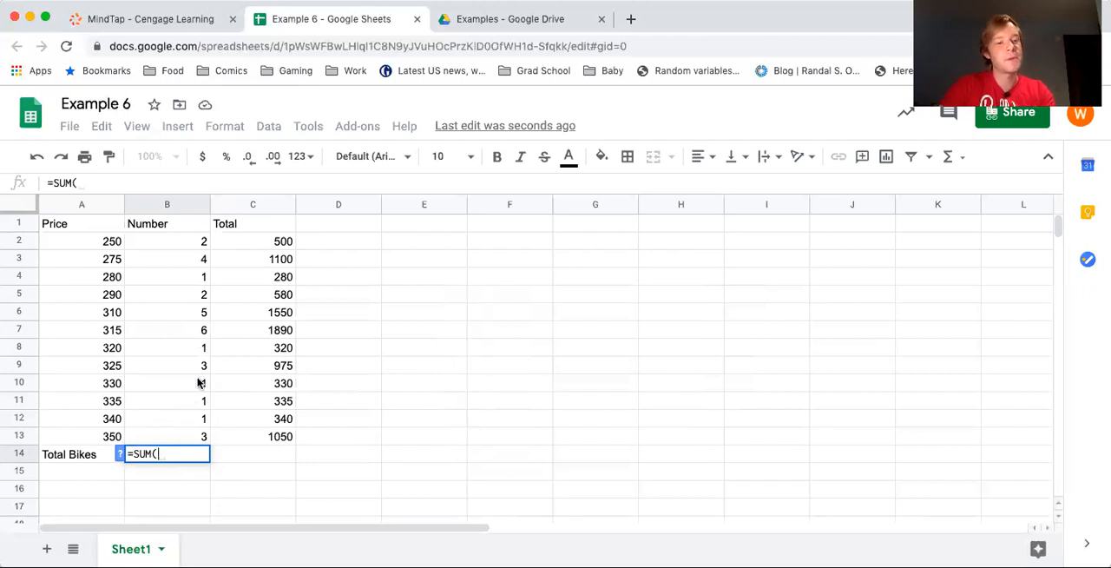
pyautogui.moveTo(199, 245); pyautogui.dragTo(198, 434)
pyautogui.write(')')
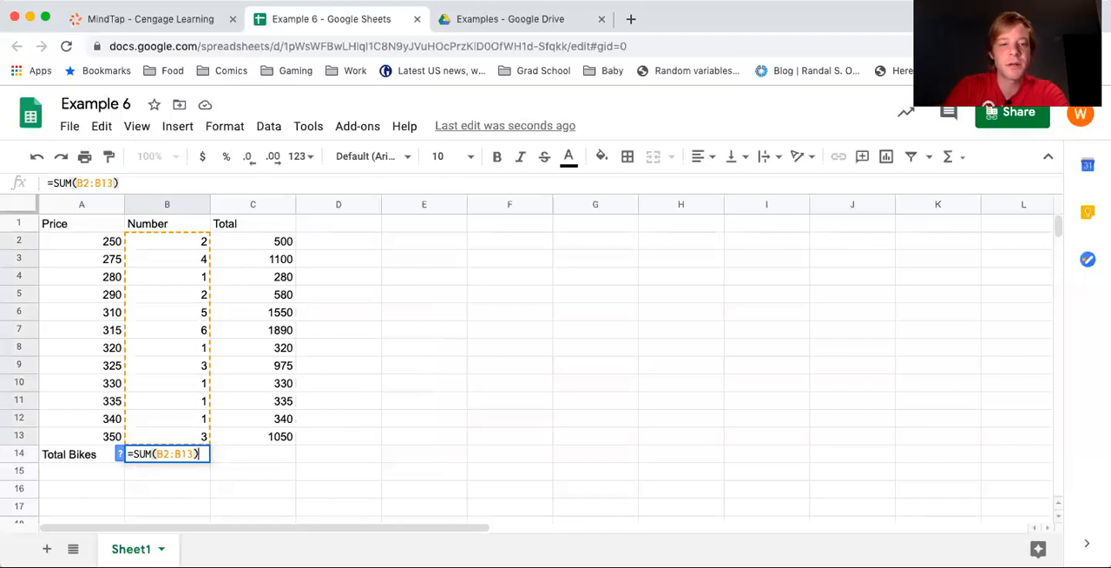
pyautogui.press('Return')
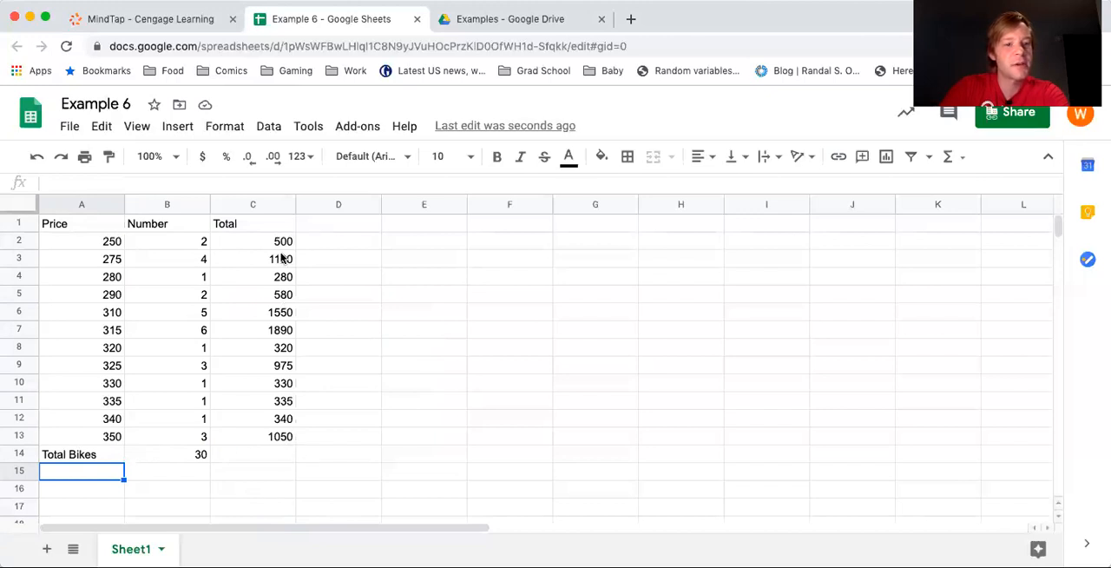
# Copy the sum formula from B14 across to C14 to add up the Total column
pyautogui.click(204, 456)
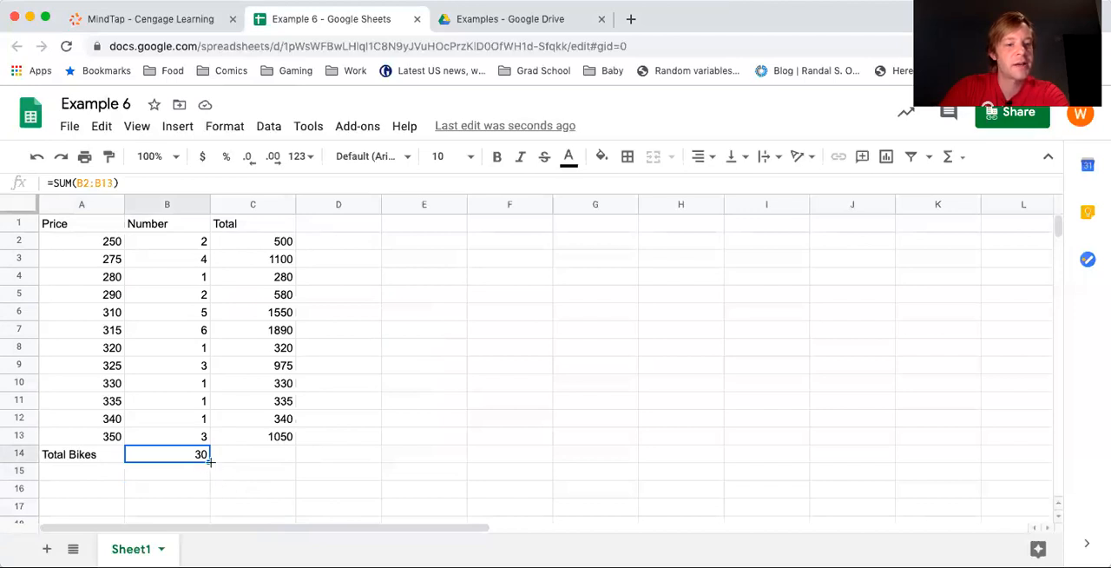
pyautogui.moveTo(211, 462); pyautogui.dragTo(234, 464)
pyautogui.click(281, 476)
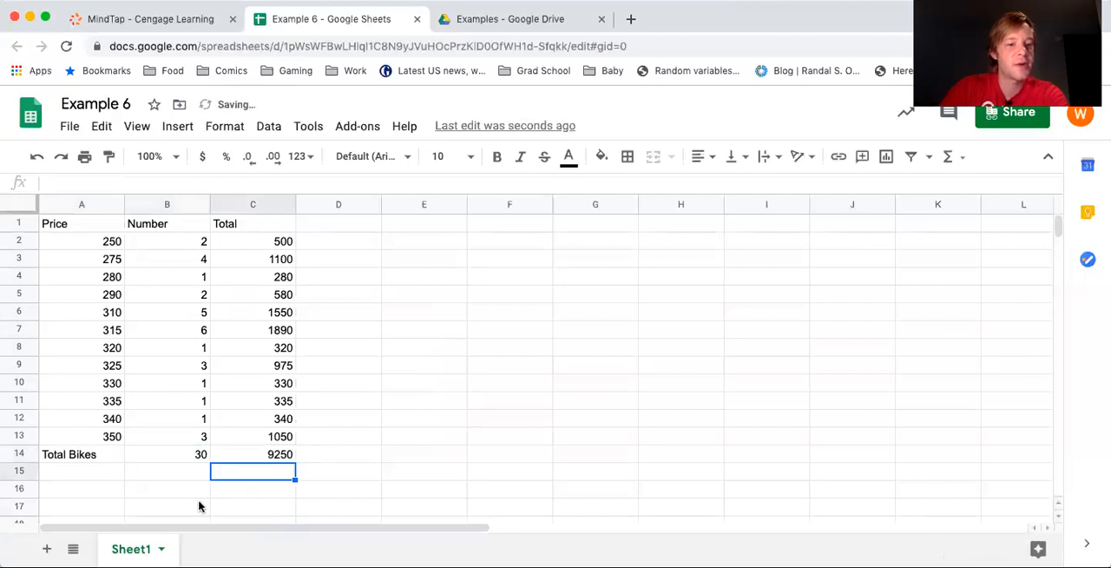
# Add the label Average Price in cell A16, leaving row 15 empty
pyautogui.click(98, 489)
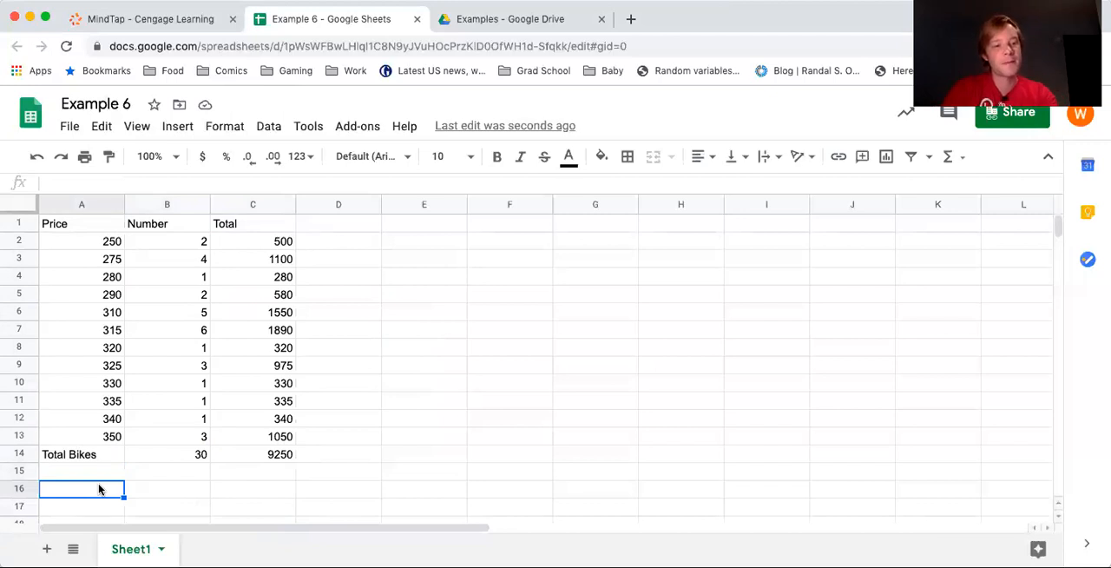
pyautogui.write('Average')
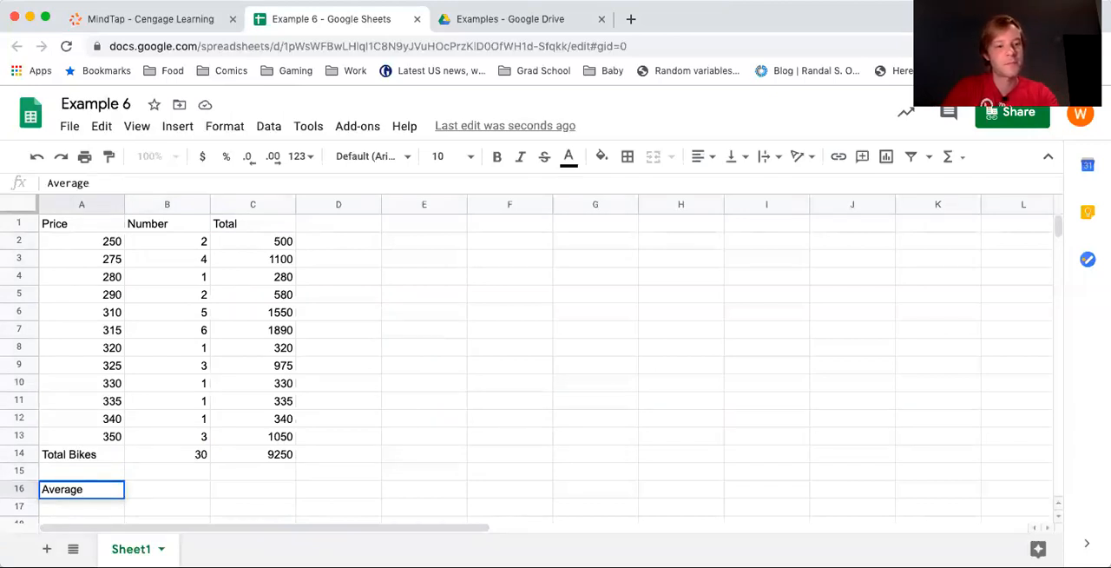
pyautogui.write(' Price')
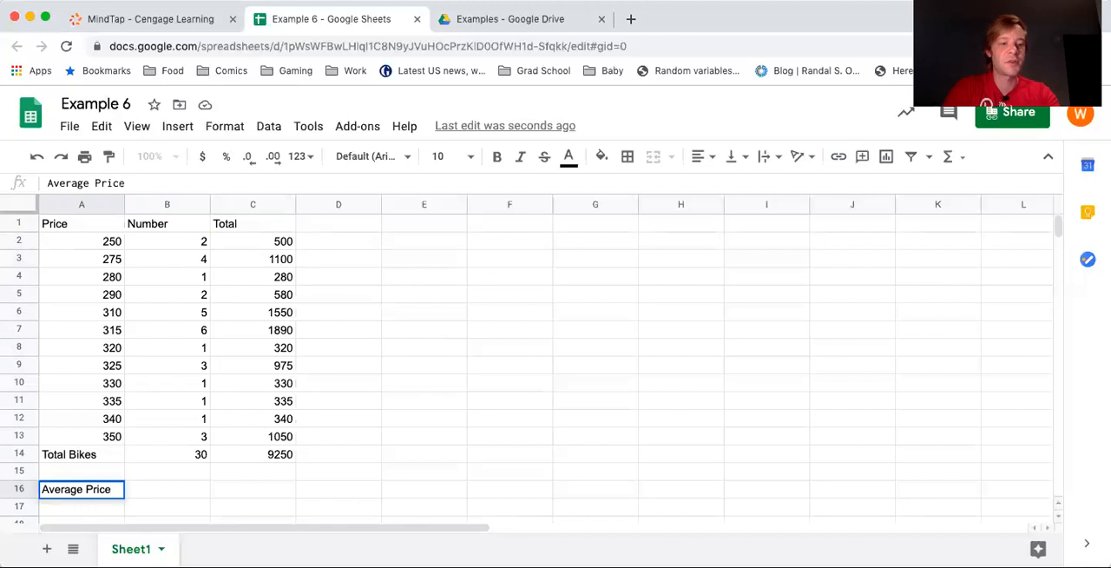
pyautogui.press('Tab')
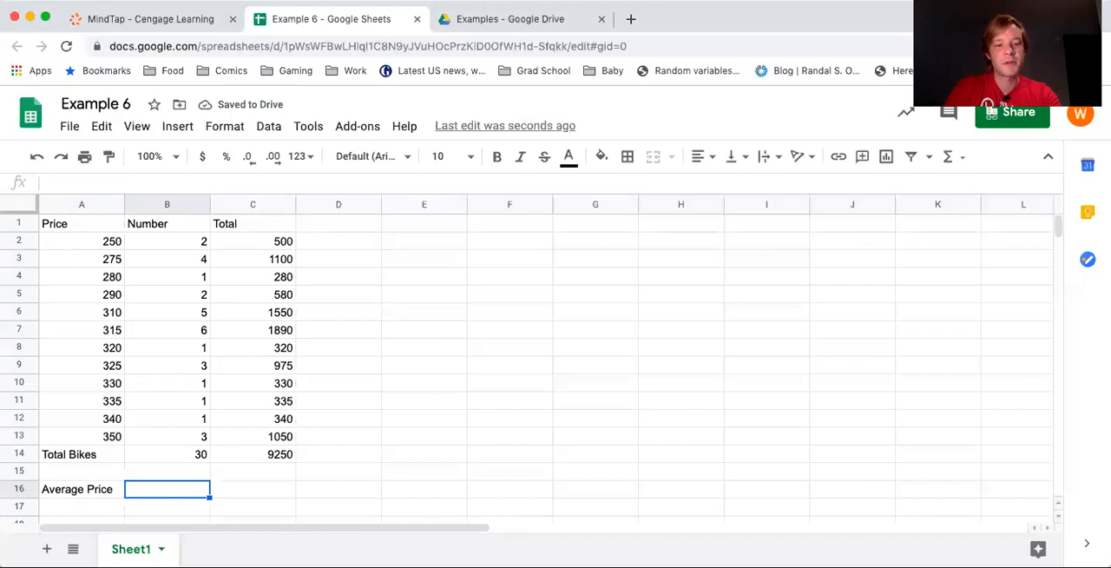
# Enter the formula =C14/B14 in cell B16 to compute the average bike price
pyautogui.write('=')
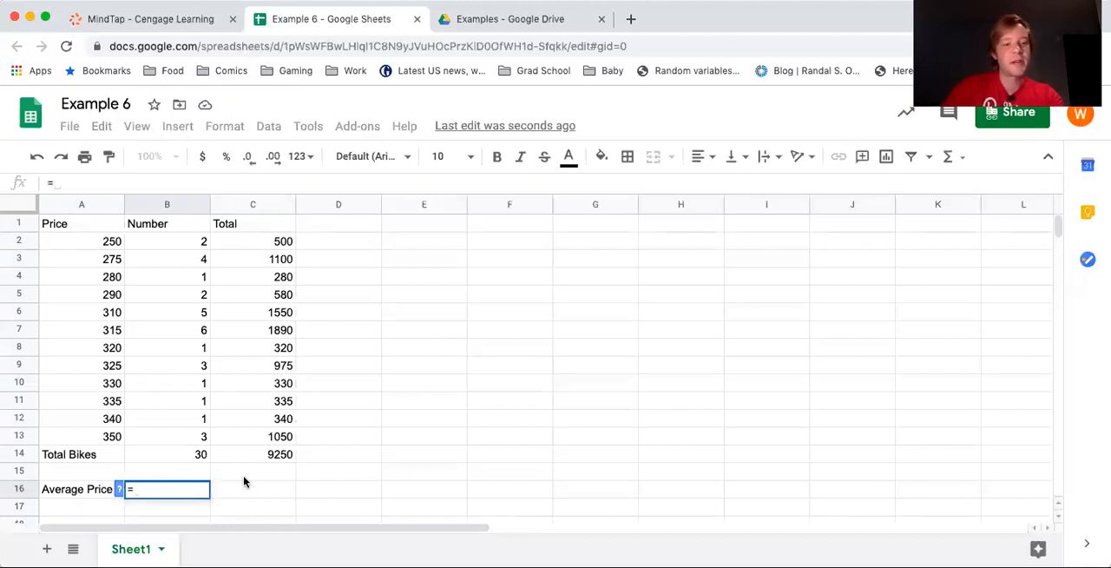
pyautogui.click(267, 456)
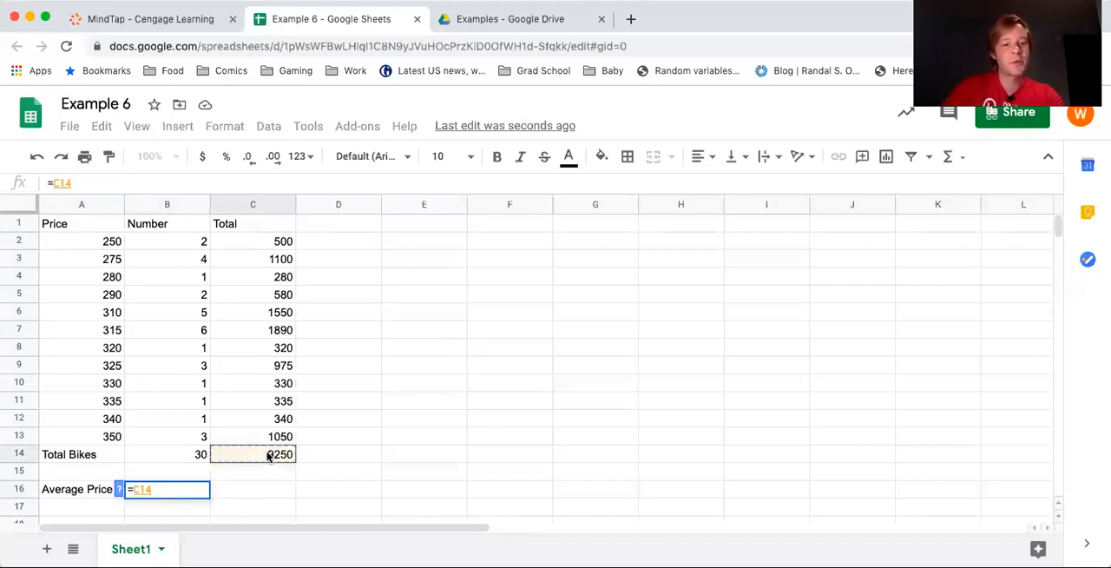
pyautogui.write('/')
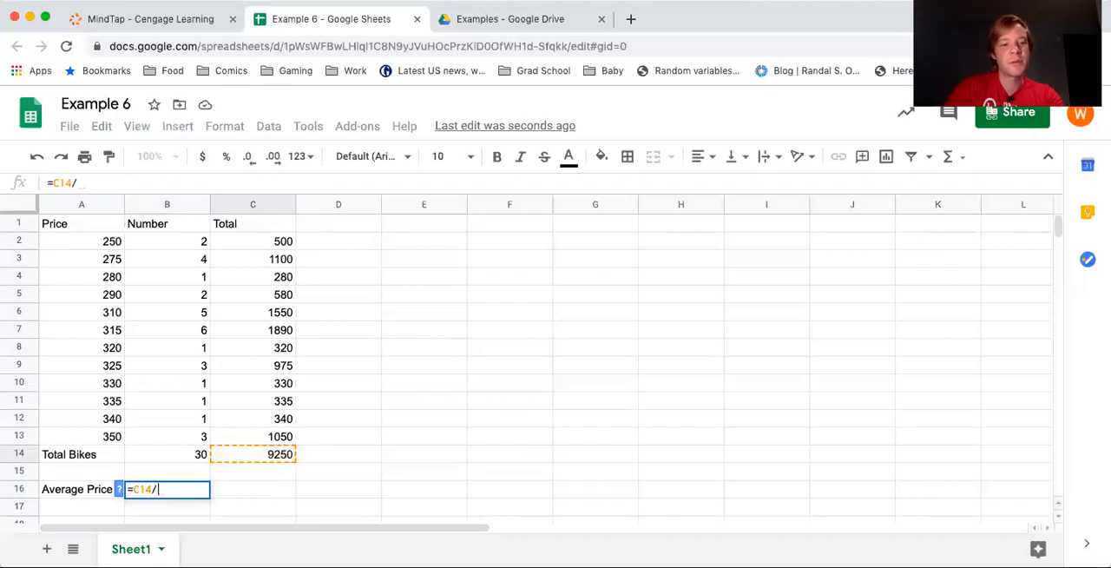
pyautogui.click(187, 454)
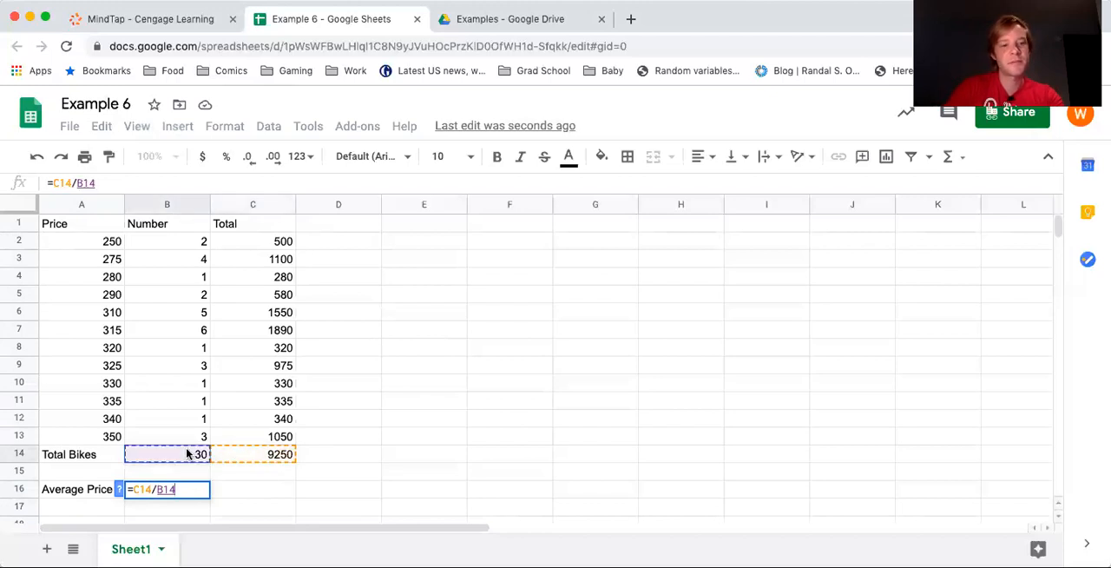
pyautogui.press('Return')
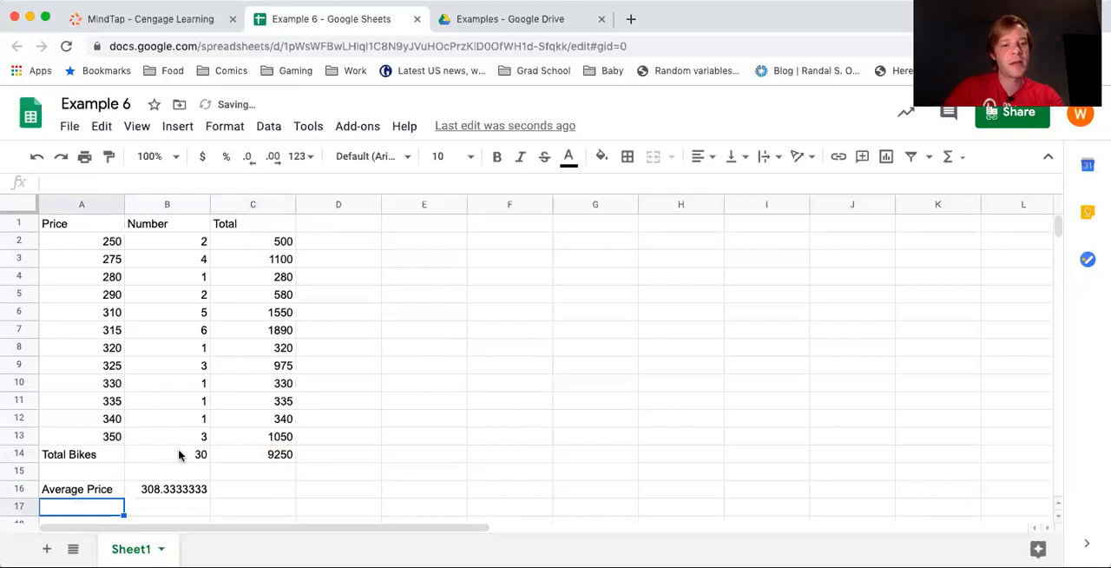